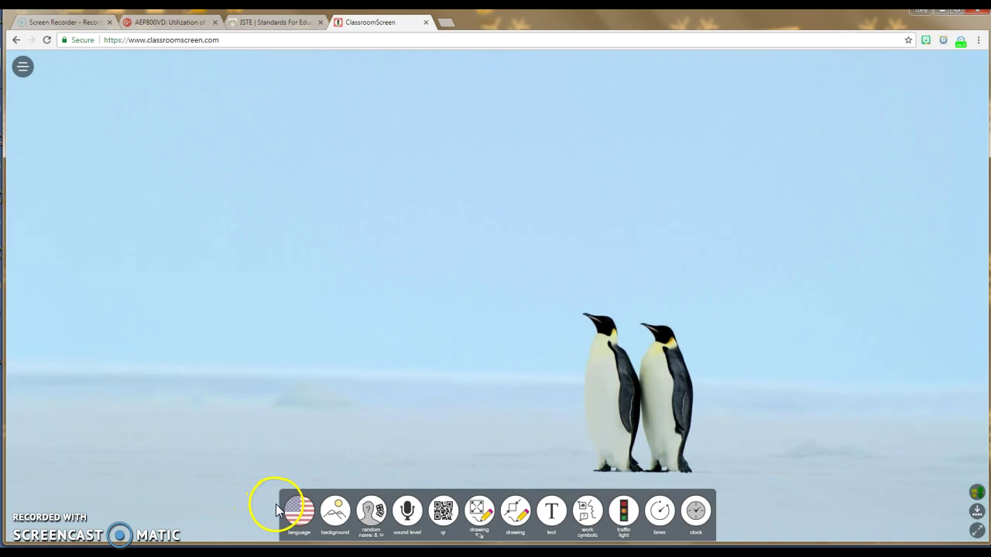
- View the available interface languages and background choices, and set the wildflower meadow photo as the background
left_click(296, 511)
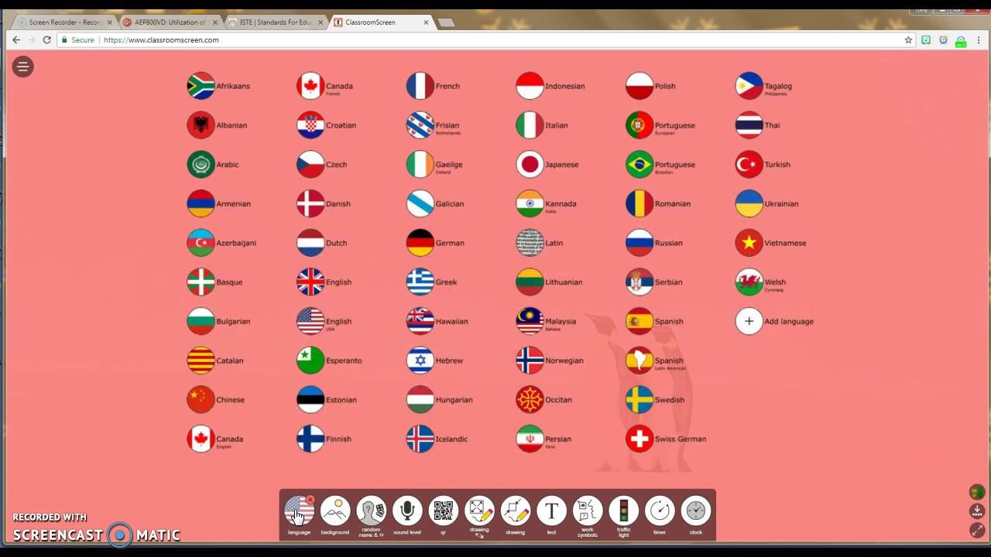
left_click(338, 512)
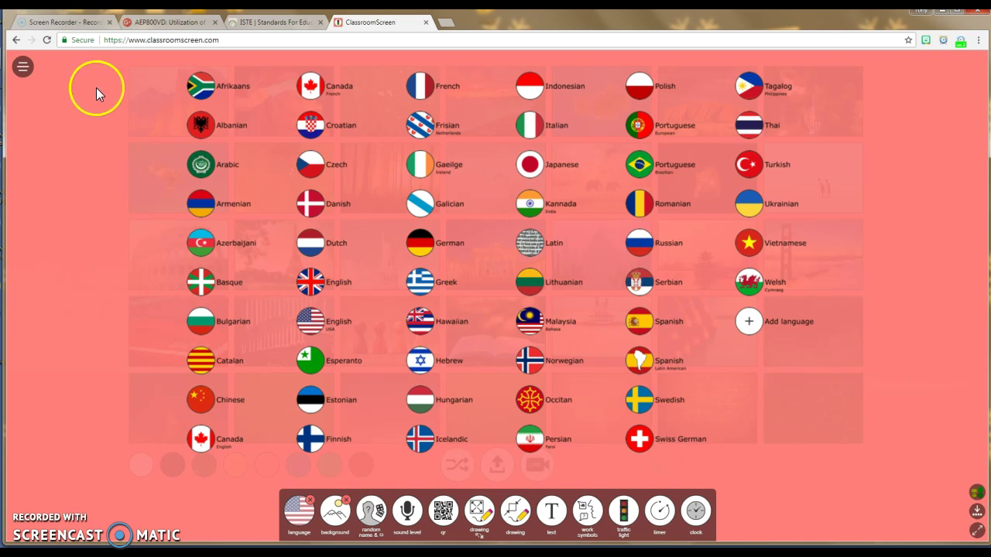
left_click(309, 501)
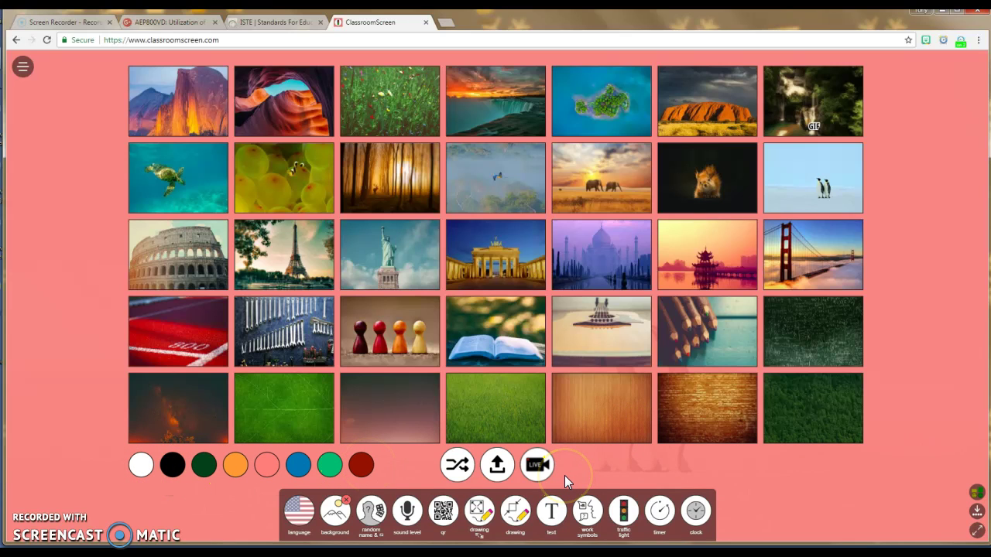
left_click(398, 117)
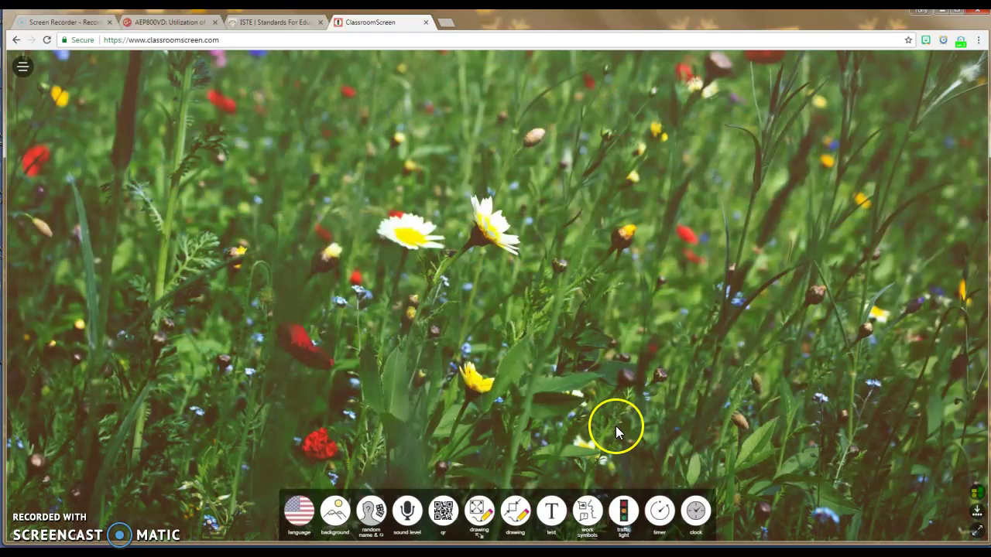
- Add a text box, a timer and a clock to the screen
left_click(552, 518)
left_click(658, 514)
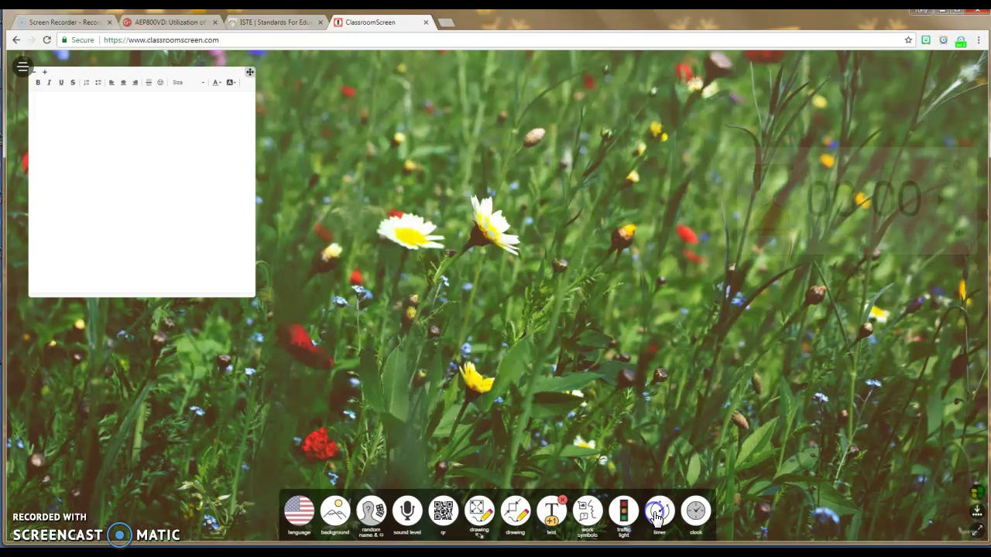
left_click(695, 513)
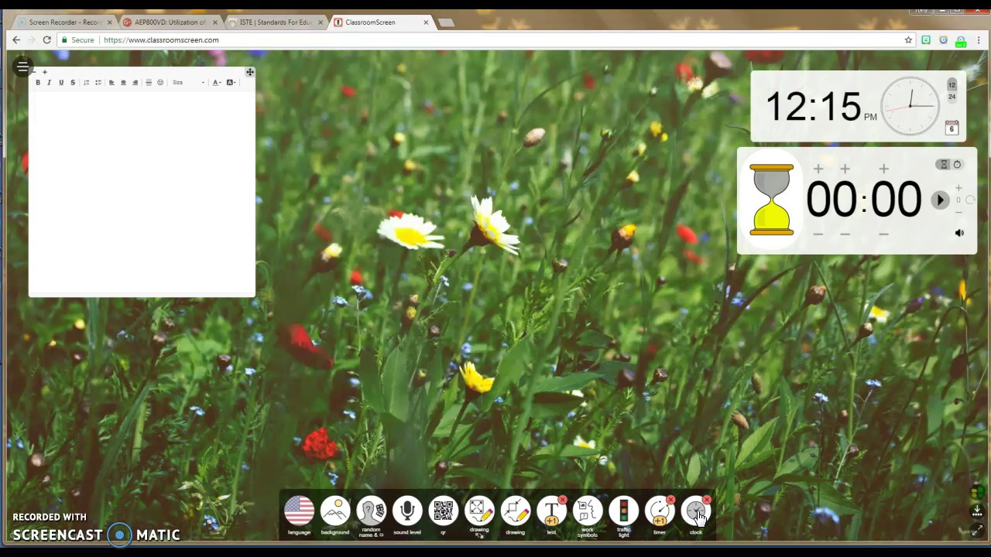
- Write "Good morning," in the text box, followed on the next line by "Please being reading your novel for ten minutes."
left_click(145, 163)
type("He")
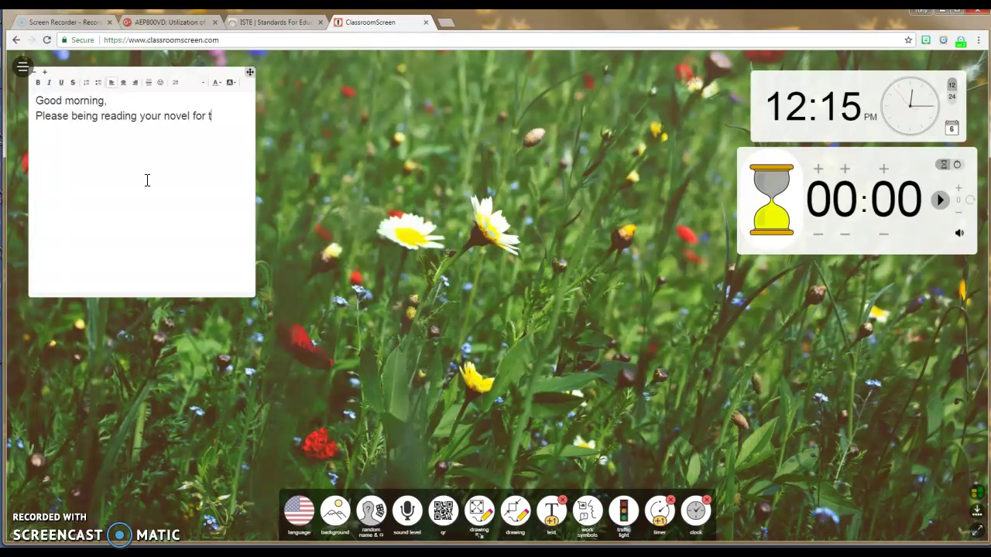
type("in")
type("inutes.")
- Set the timer to 10:00 and start the countdown
left_click(818, 170)
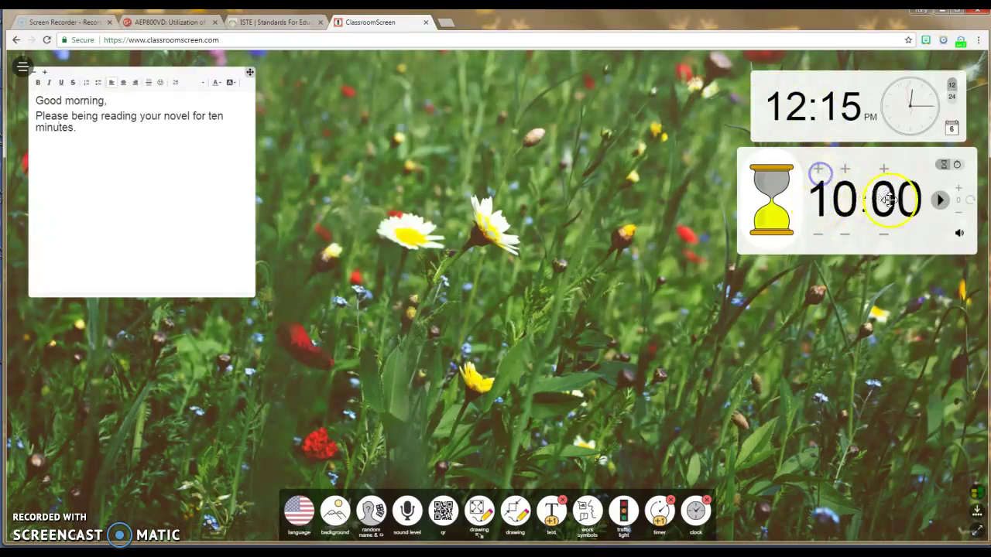
left_click(939, 200)
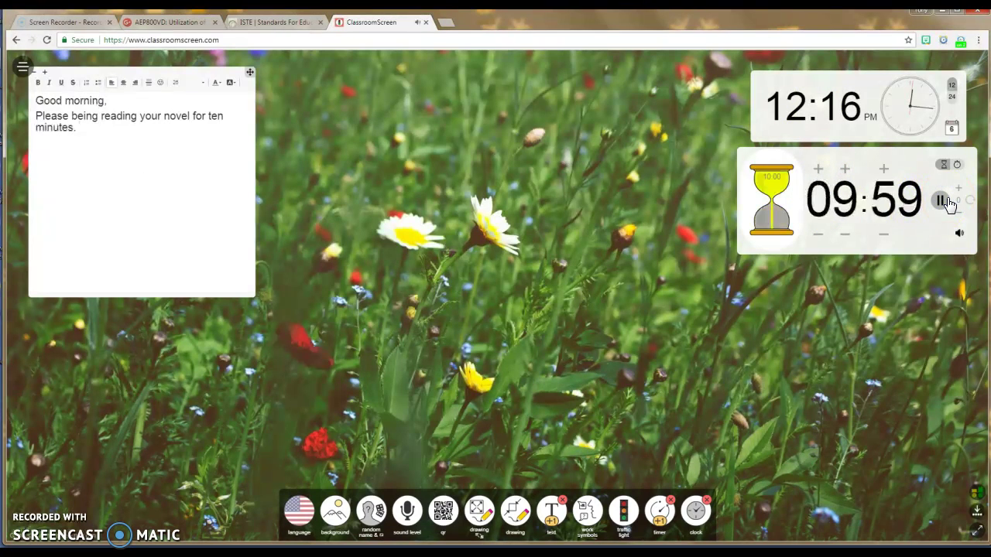
left_click(389, 178)
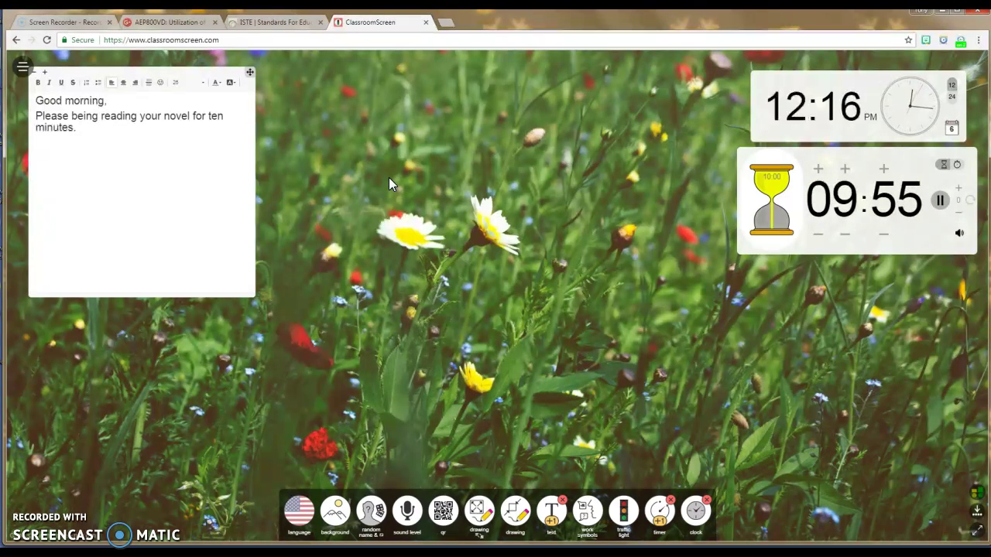
- Insert the line "Please get your writer's notebooks and then" below the greeting in the text box
left_click(222, 91)
left_click(139, 108)
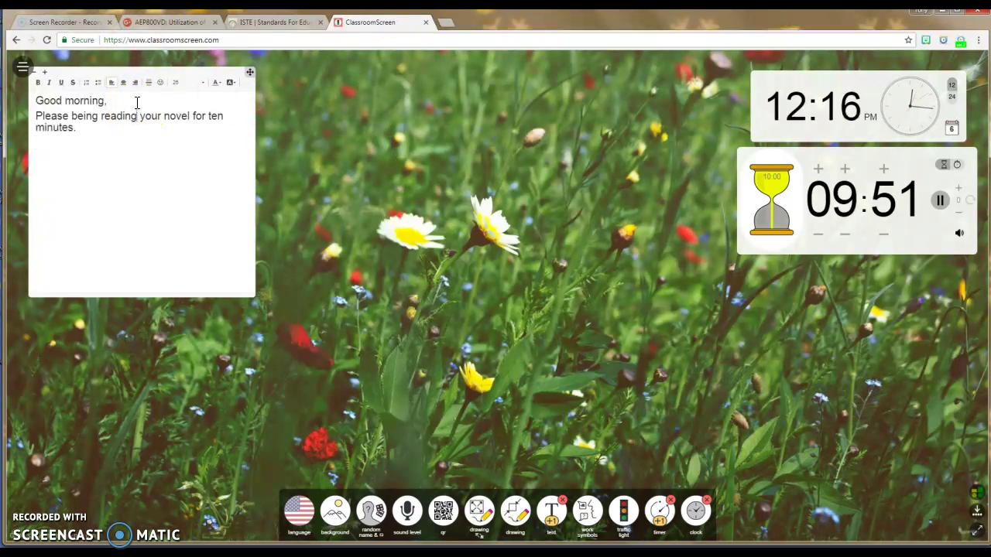
key("Return")
type("G")
key("BackSpace")
type("Pleae g")
type(" ge tyour")
key("BackSpace")
key("BackSpace")
key("BackSpace")
key("BackSpace")
key("BackSpace")
key("BackSpace")
type("t o")
key("BackSpace")
type("your writer's notebooks and tehn,")
key("BackSpace")
type("hen")
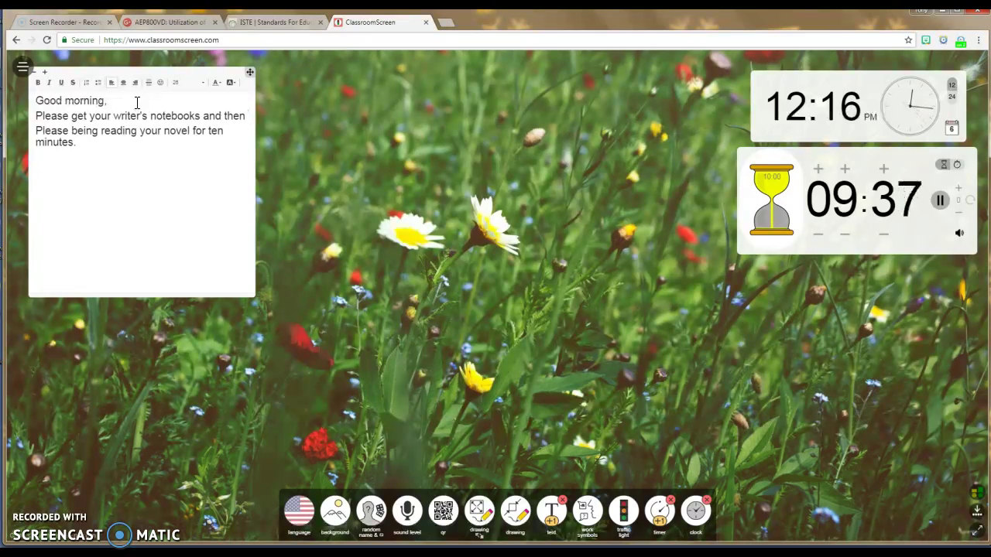
- Add blank space below the message and enlarge the text box by two increments
left_click(96, 161)
key("Return")
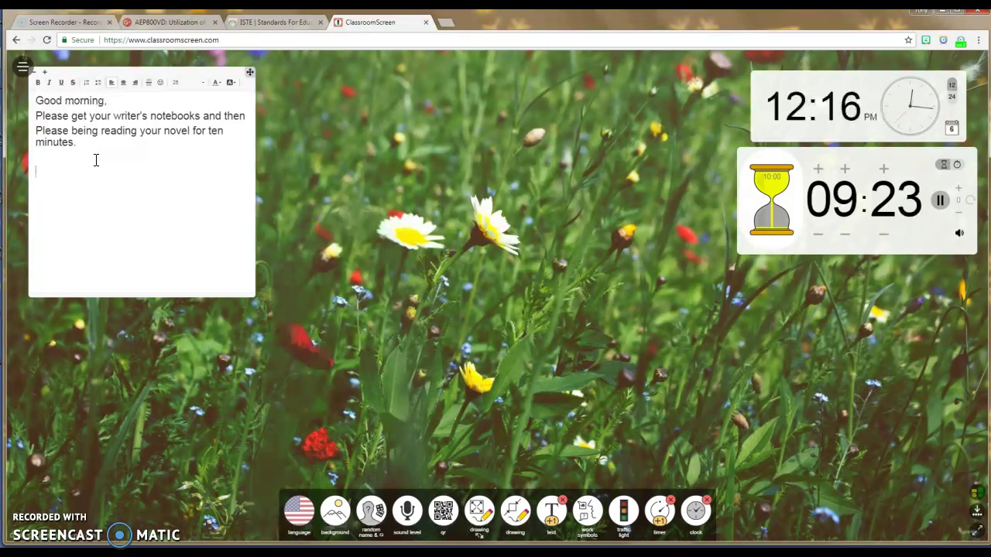
left_click(45, 72)
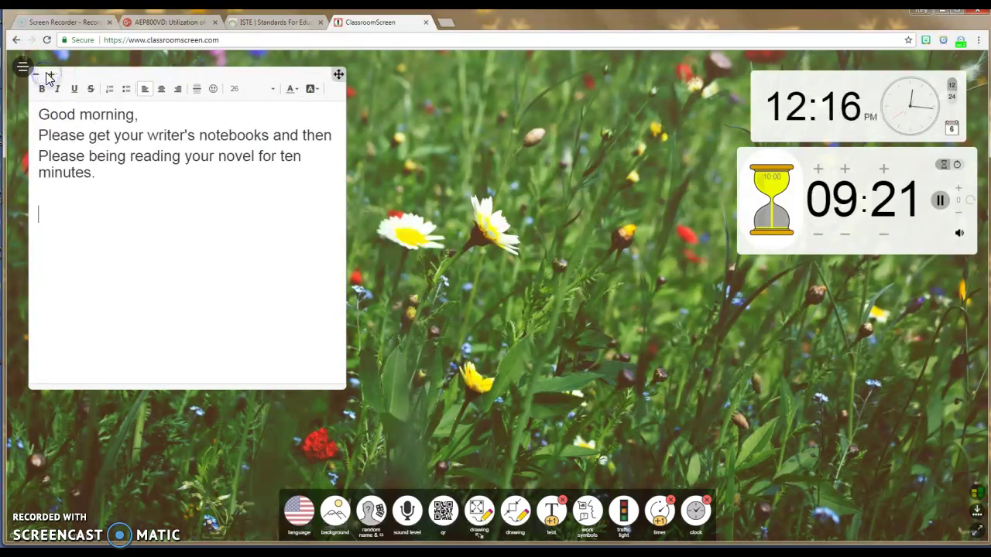
left_click(47, 73)
- Format the words "Good morning" as bold, italic, underlined and struck through, and remove the stray line break after the "G"
left_click(136, 122)
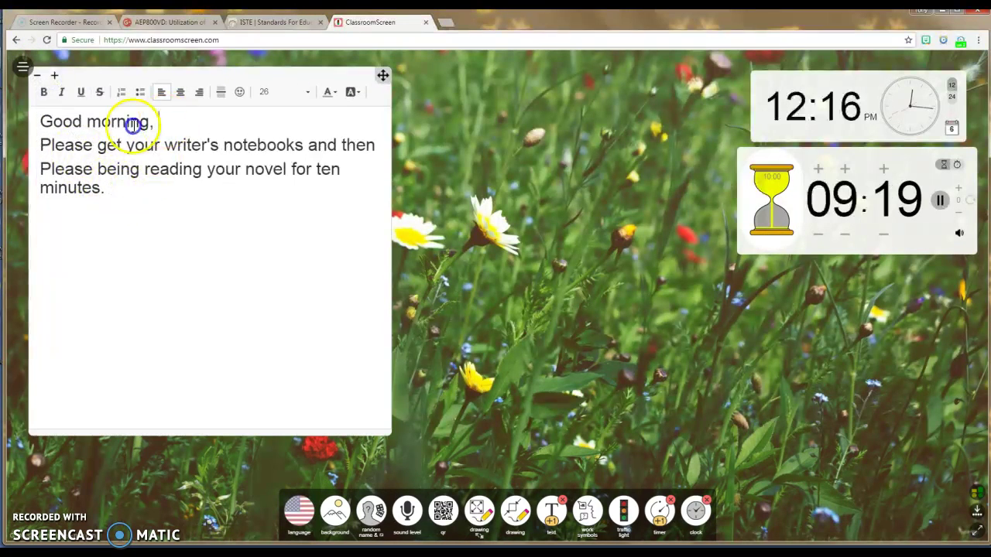
left_click(152, 122)
left_click_drag(152, 123, 52, 116)
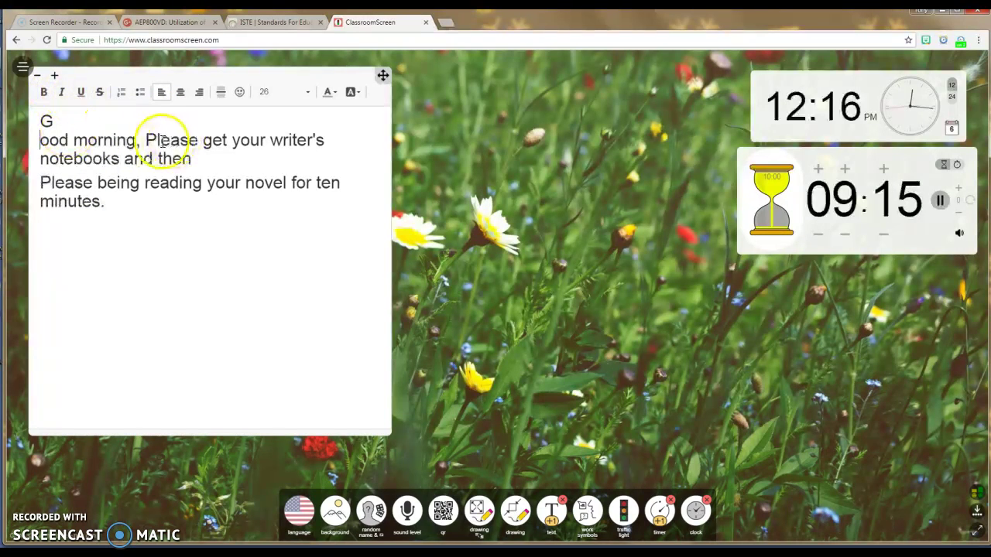
key("BackSpace")
left_click_drag(149, 122, 37, 118)
left_click(44, 92)
left_click(60, 93)
left_click(79, 96)
left_click(98, 94)
- Add a bulleted list with the items "kjhg" and "d;kjhg" below the message
left_click(138, 272)
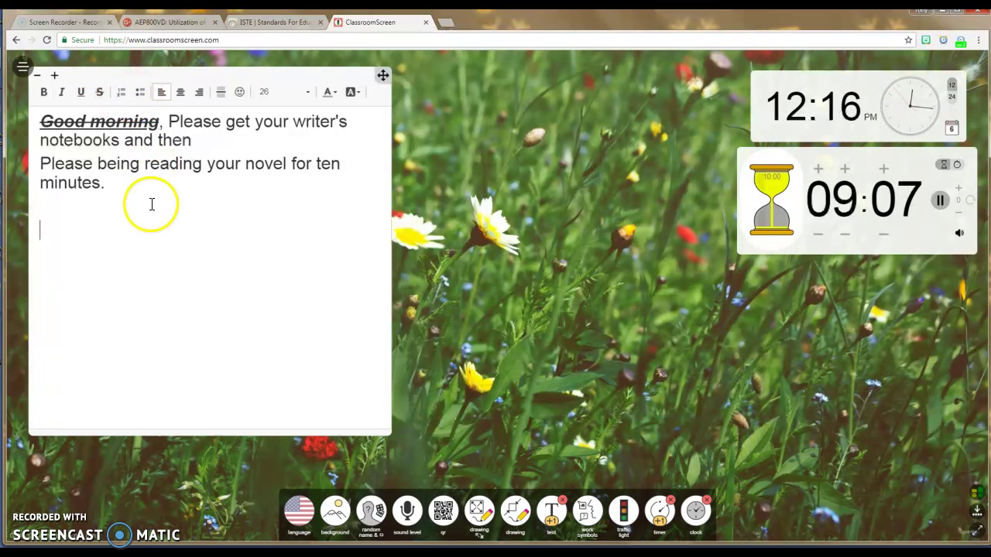
left_click(141, 93)
type("kjhg d;kjhg")
key("Return")
- Add a numbered list below the bullets with the items "jkhfsd" and "'lkdg"
left_click(121, 92)
left_click(111, 287)
type("jkhfsd")
key("Return")
type("'lkdg")
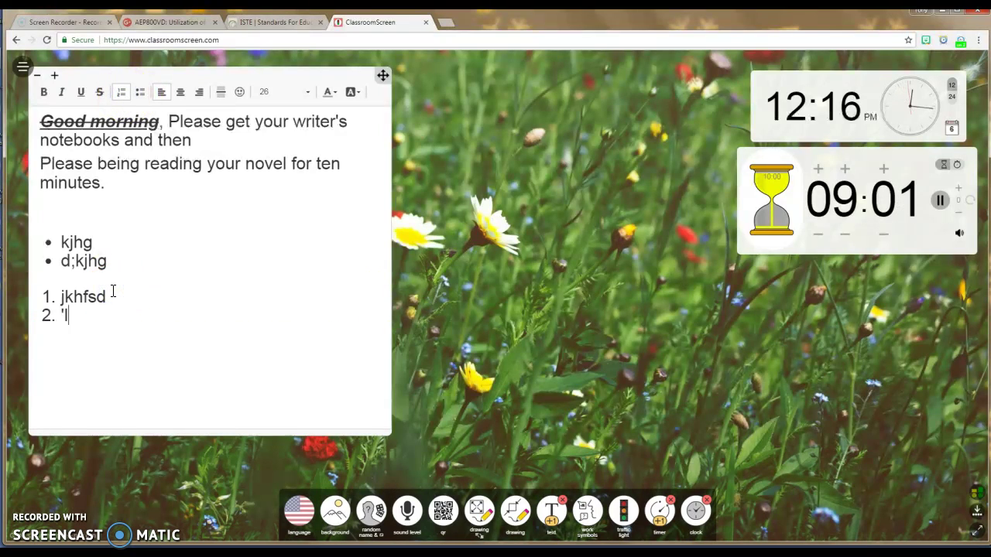
key("Return")
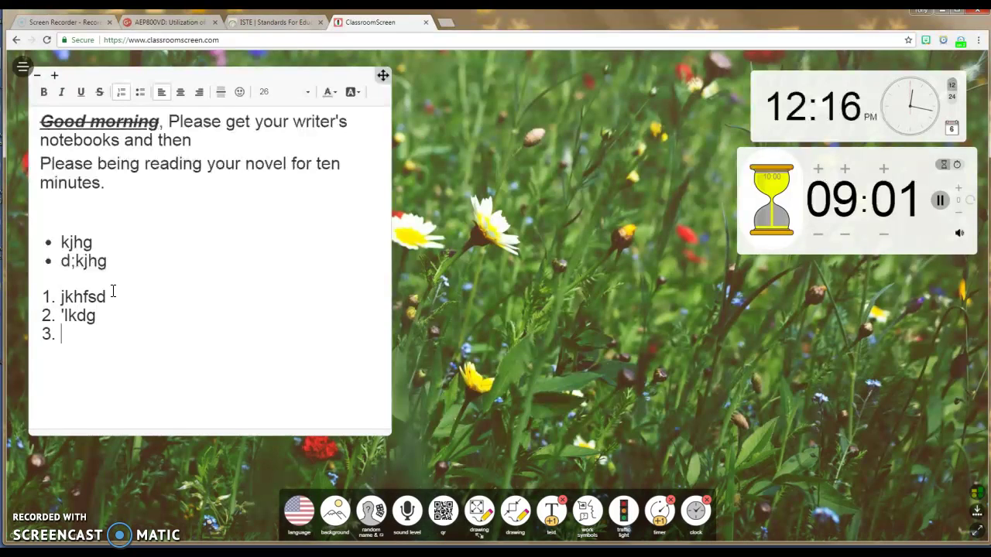
- View the smileys and the font size choice offered for the text box
left_click(239, 92)
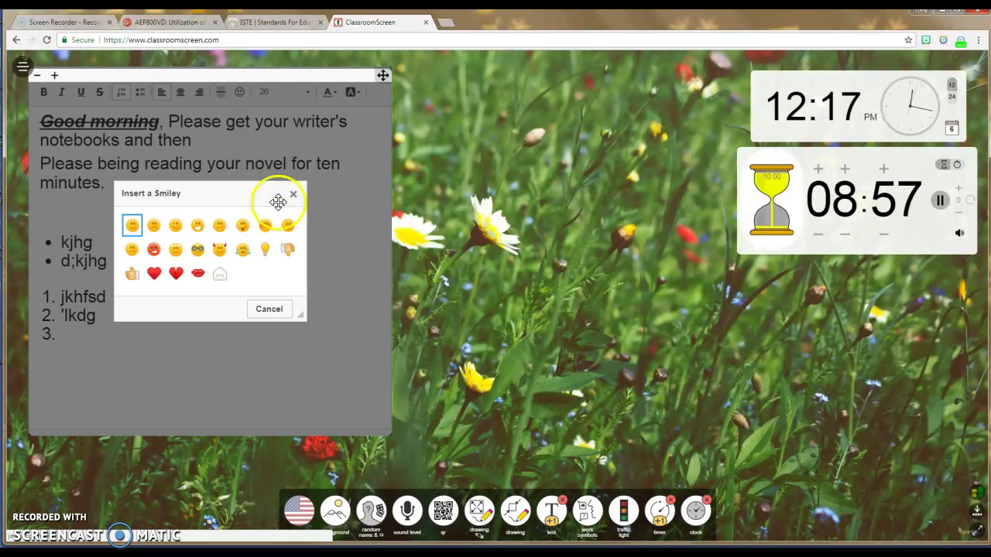
left_click(294, 195)
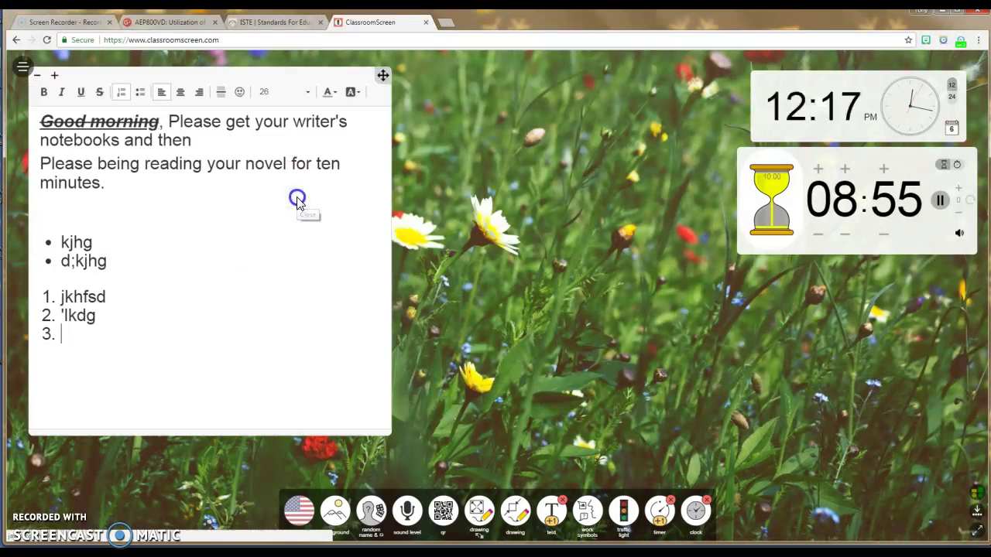
left_click(295, 96)
left_click(294, 94)
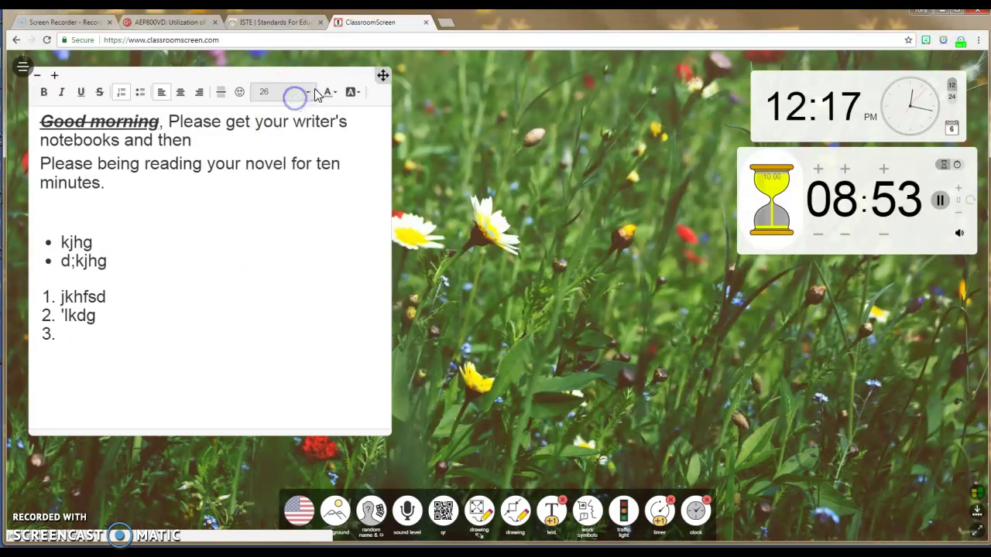
- Colour the text from the end of "minutes." through the second numbered item dark blue-grey
left_click(328, 91)
left_click(270, 141)
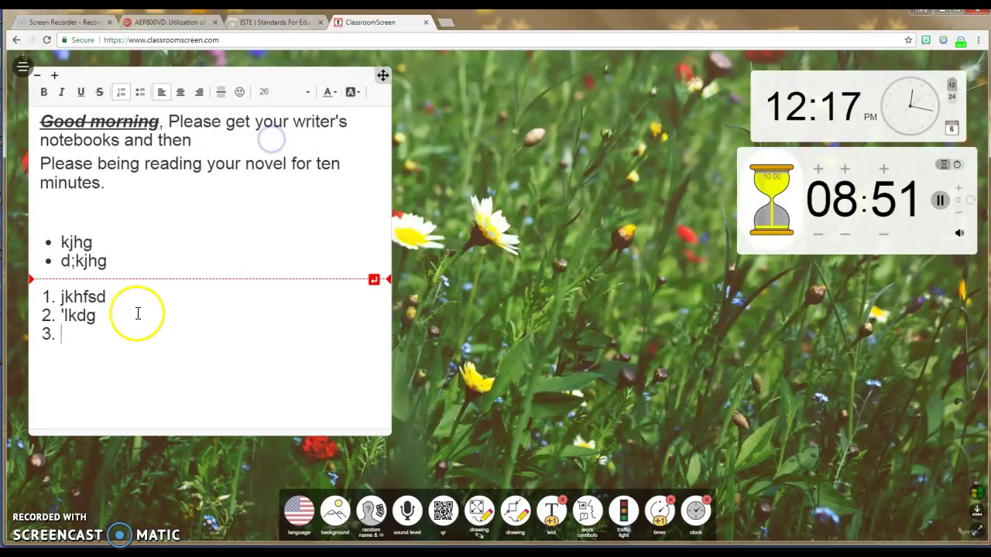
left_click_drag(137, 311, 73, 181)
left_click(328, 92)
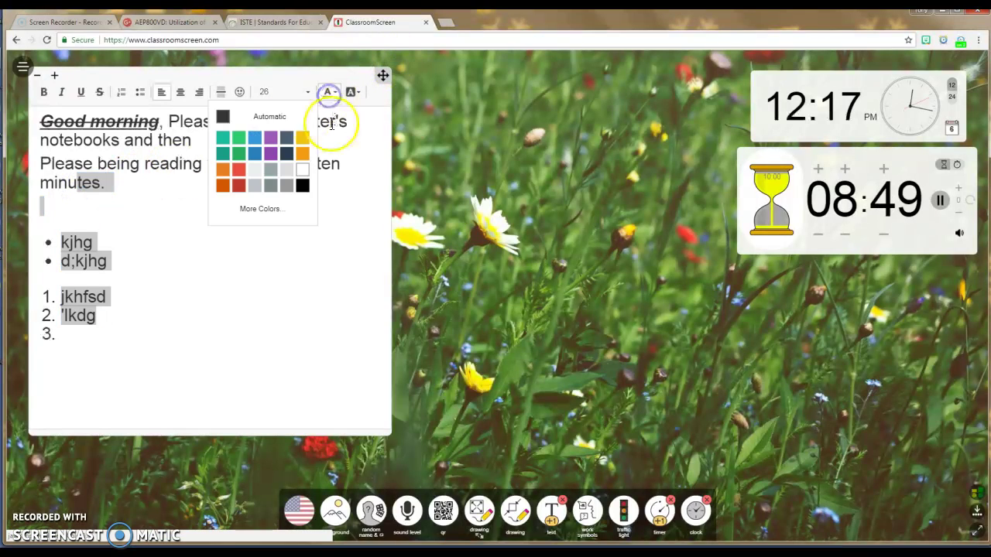
left_click(286, 138)
- Try a text background colour at the end of the "minutes." line
left_click(324, 188)
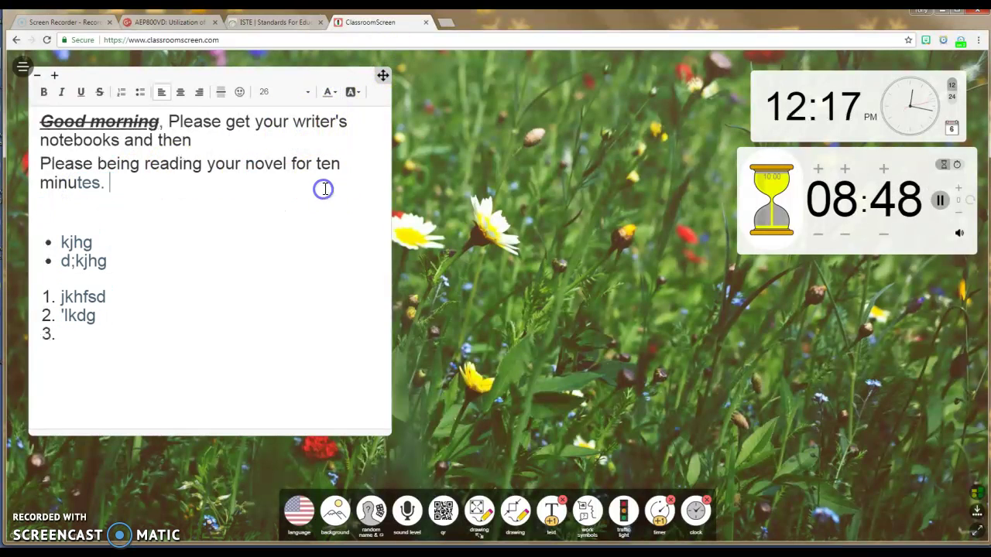
left_click(352, 91)
left_click(303, 143)
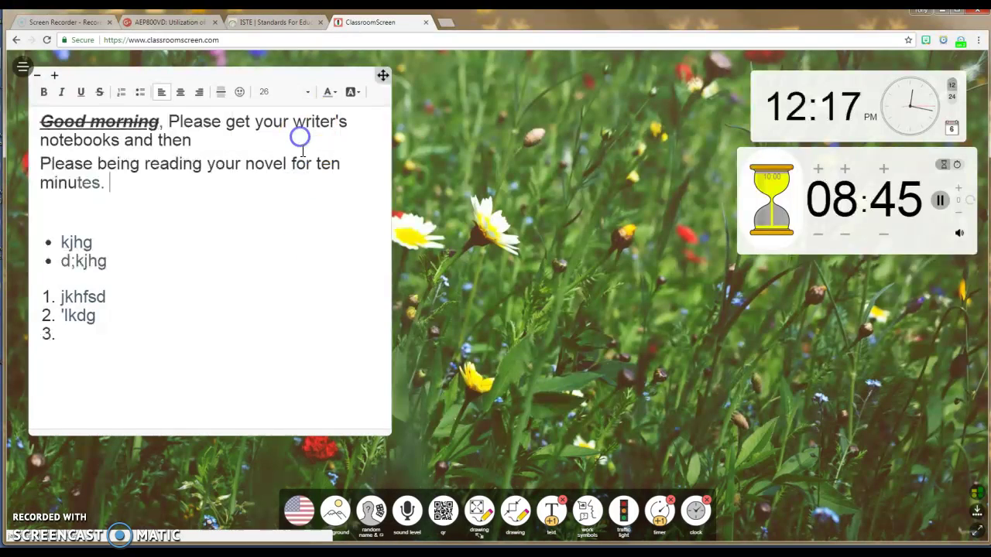
- Insert a horizontal line below the numbered item "jkhfsd" and right-align that item
left_click(259, 287)
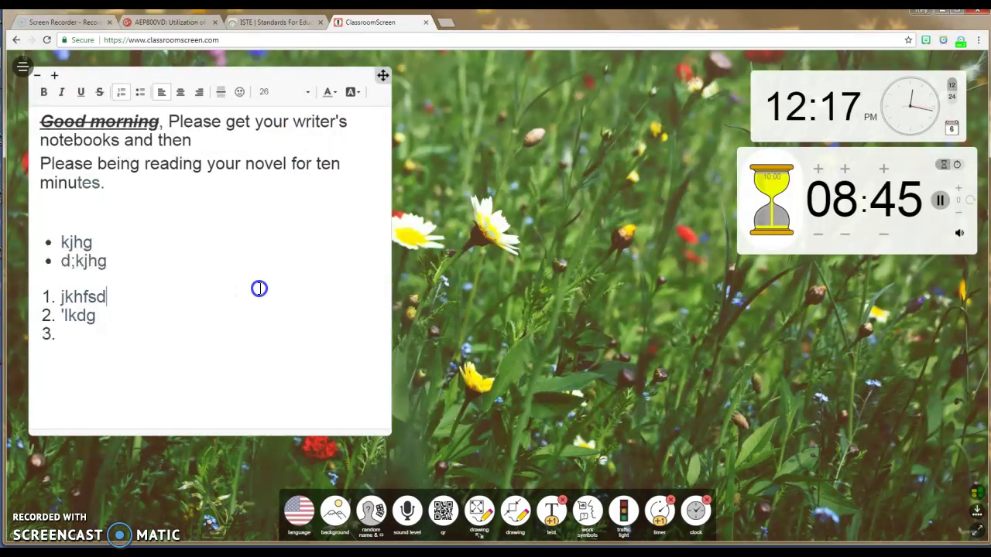
left_click(222, 92)
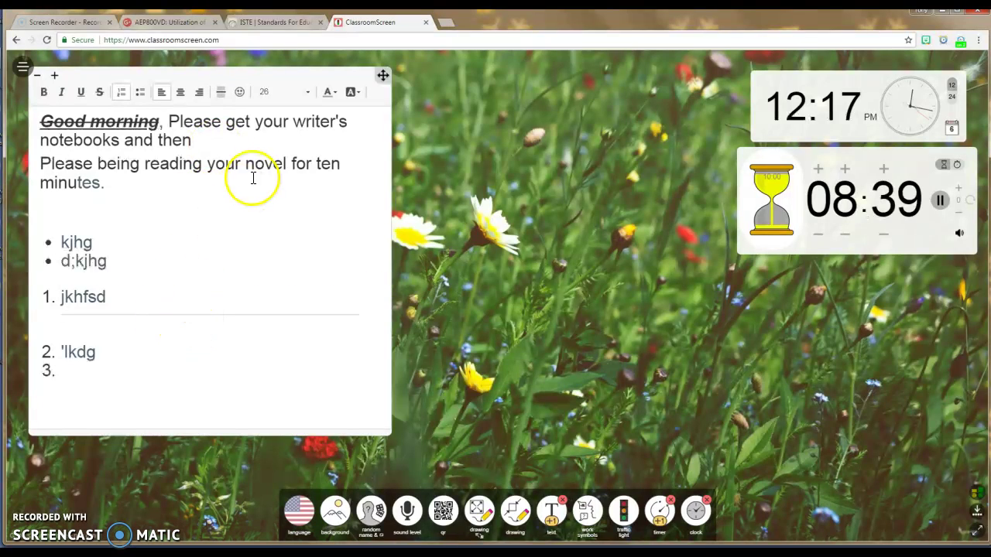
left_click(180, 92)
left_click(199, 92)
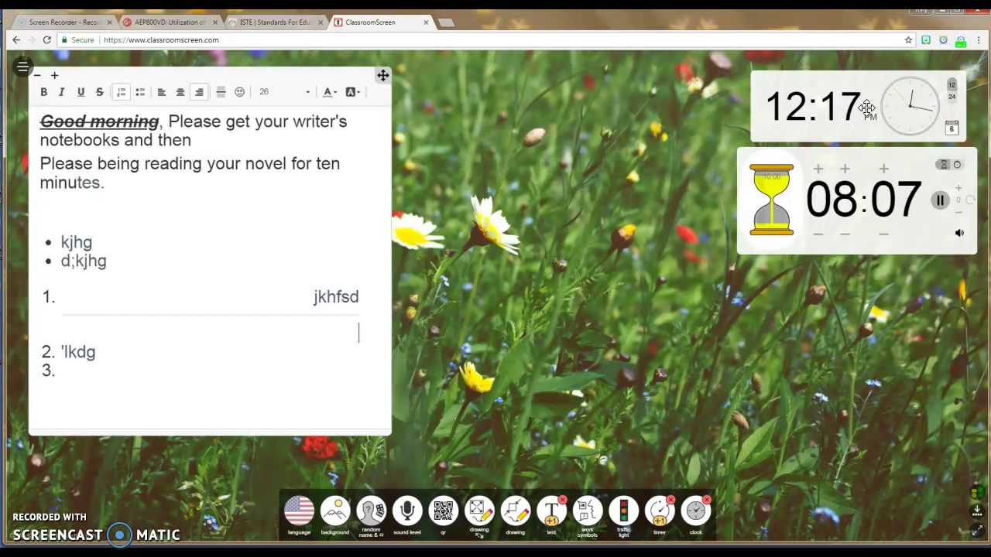
- Add the random name widget and place it just beside the text box, ready for name entry
left_click(372, 510)
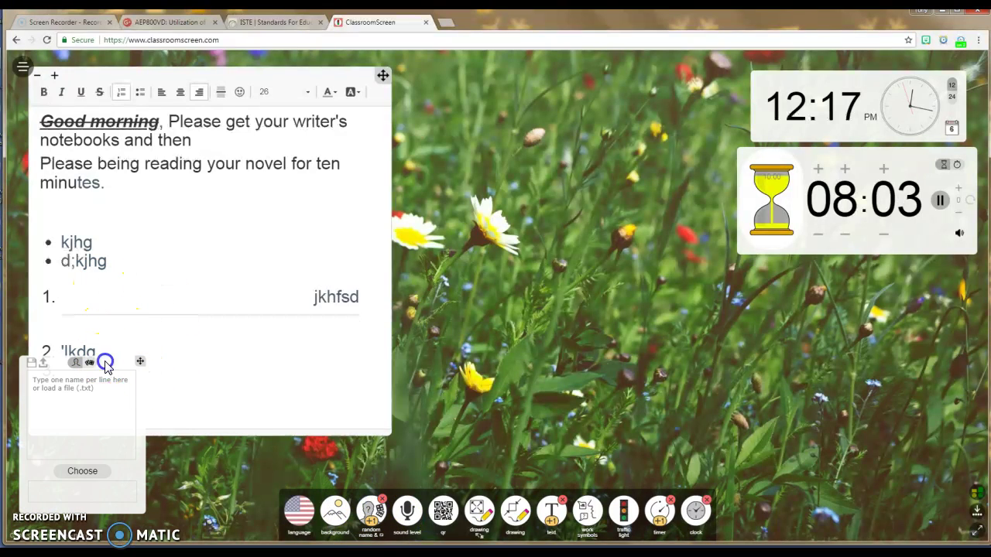
left_click_drag(102, 380, 321, 312)
left_click_drag(142, 359, 537, 143)
left_click(489, 201)
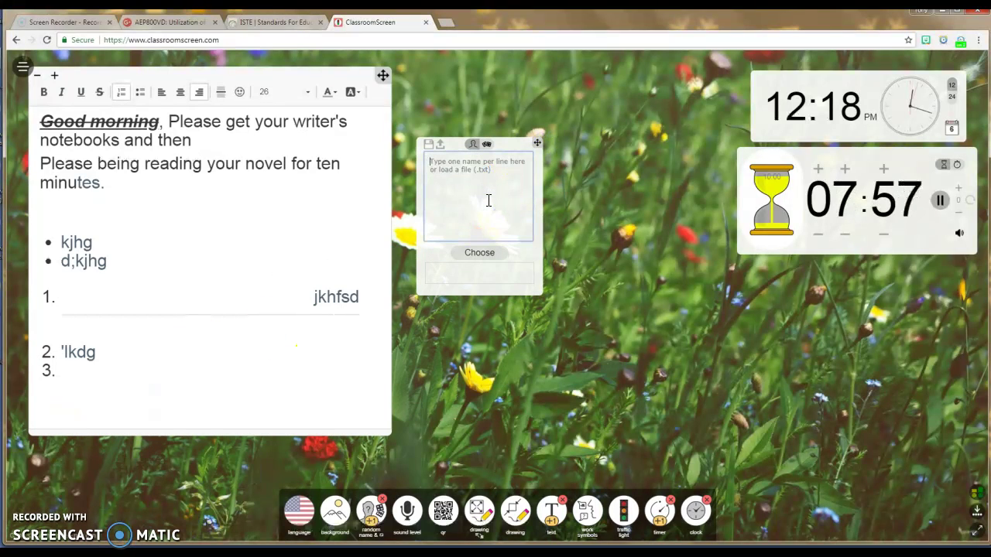
- Switch the random name widget to dice and back to names, and remove it from the screen
left_click(488, 146)
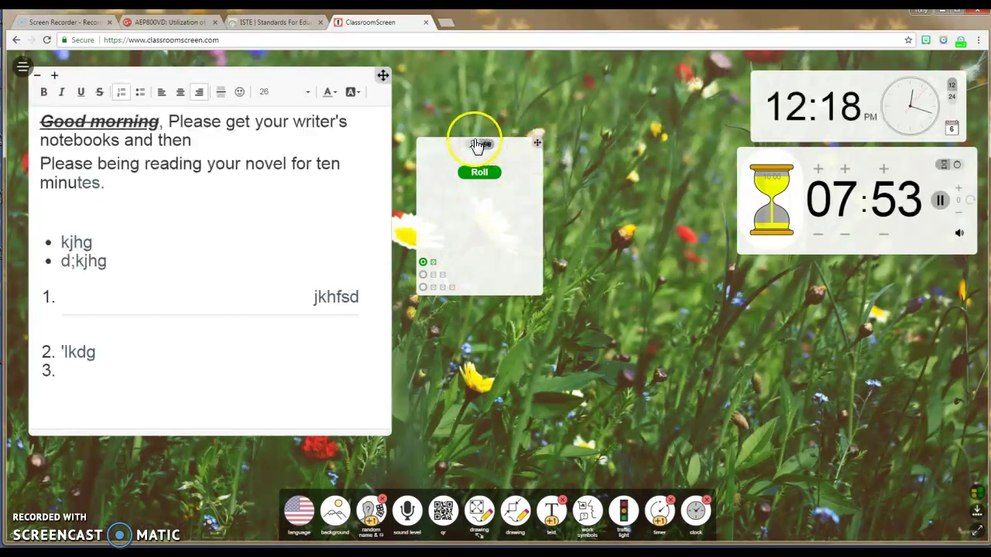
left_click(472, 144)
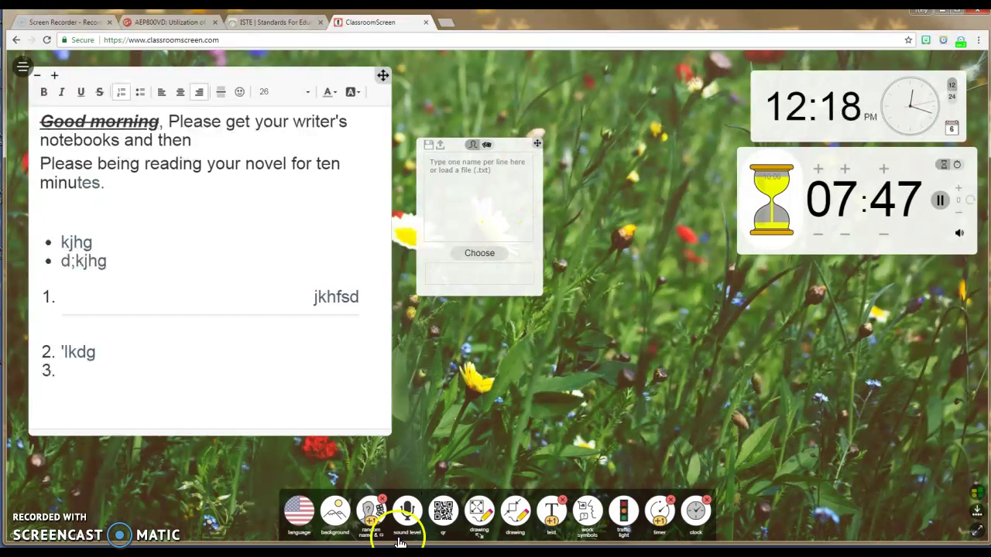
left_click(381, 501)
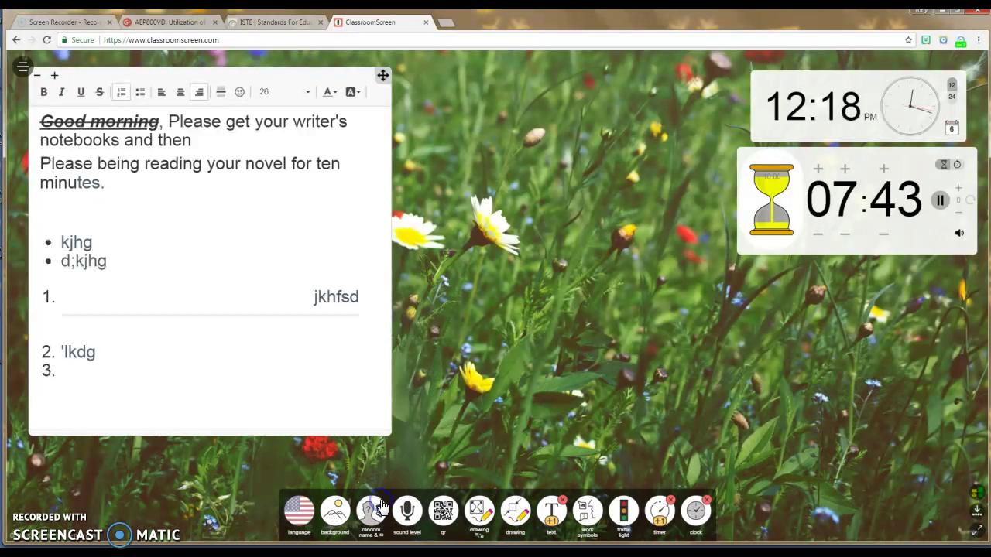
- Add the sound level widget to the screen
left_click(414, 517)
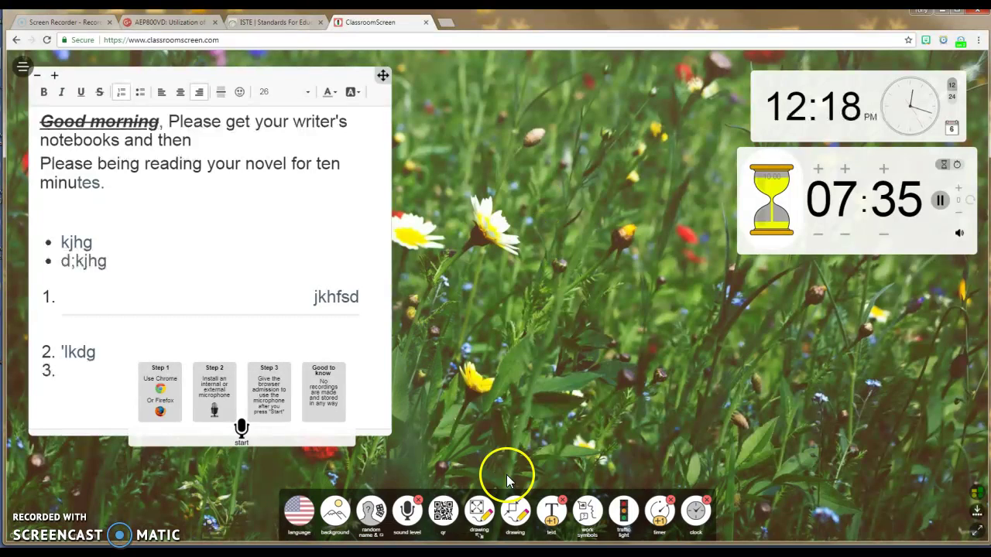
- Replace the sound level widget with the QR code widget and place it between the text box and the timer
left_click(418, 499)
left_click(443, 512)
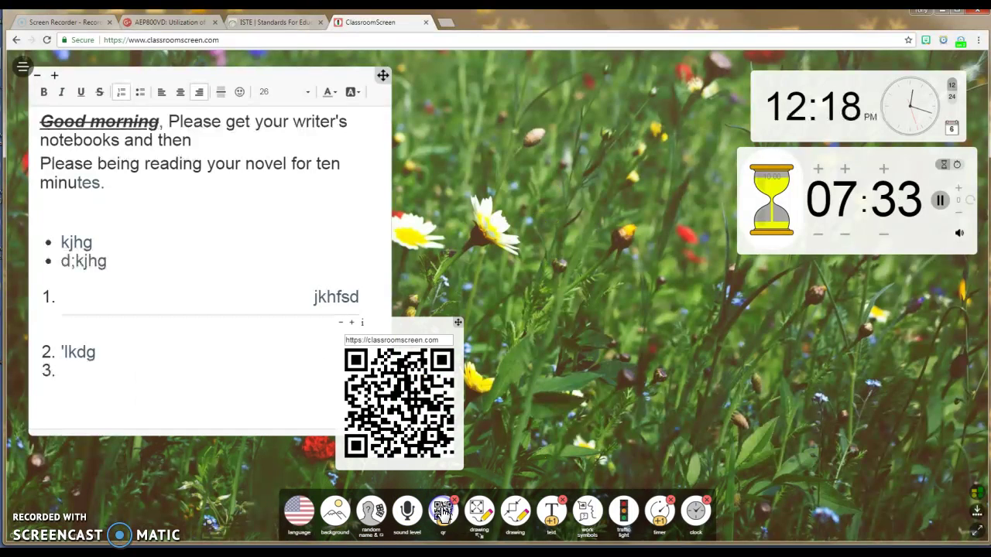
left_click_drag(398, 325, 524, 128)
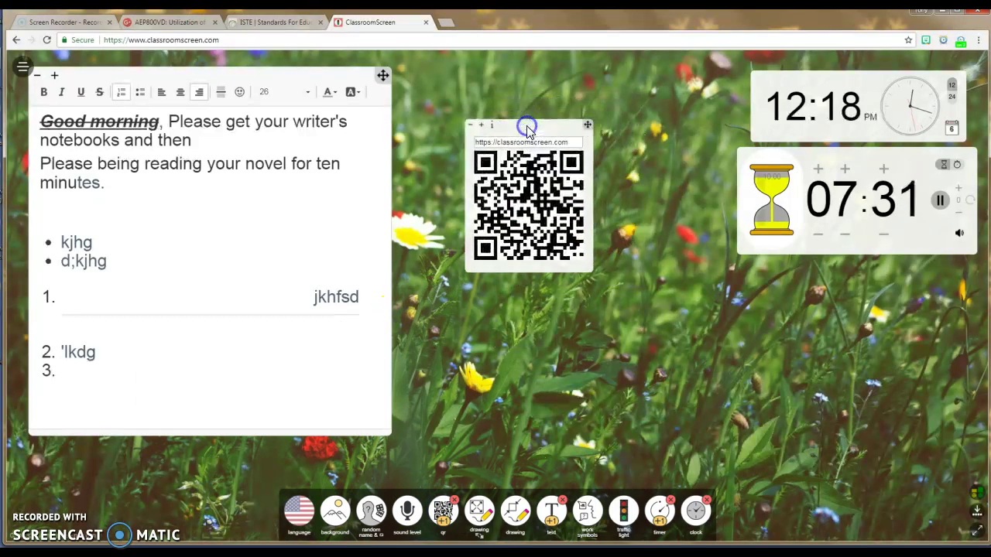
- Replace the QR code's web address with newsela.com to generate its code
left_click(531, 142)
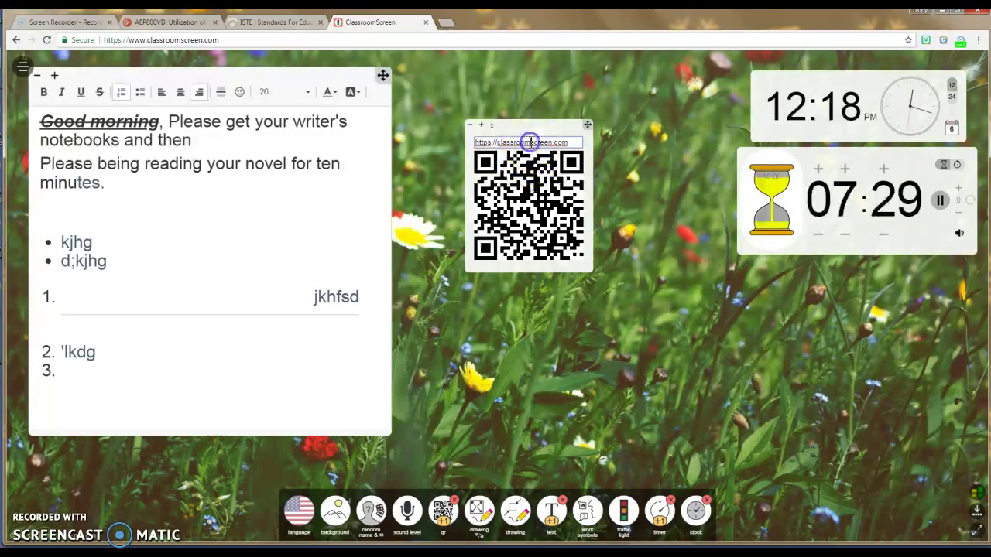
triple_click(529, 142)
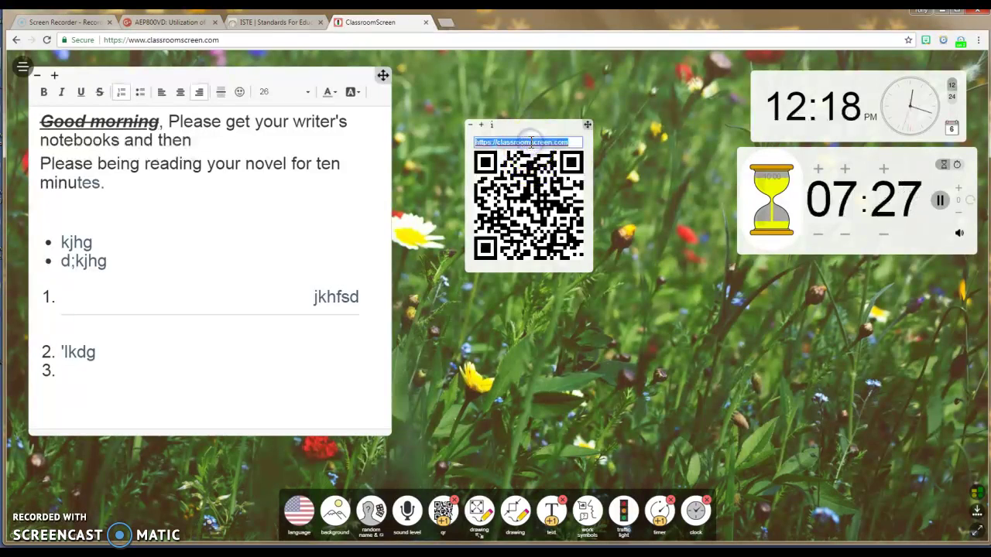
key("BackSpace")
type("newsela.c")
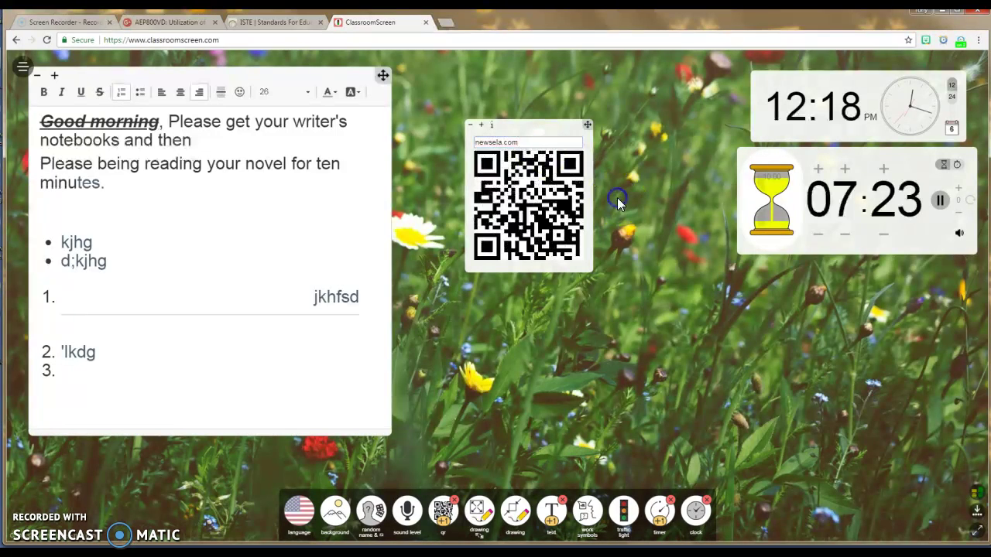
left_click(541, 192)
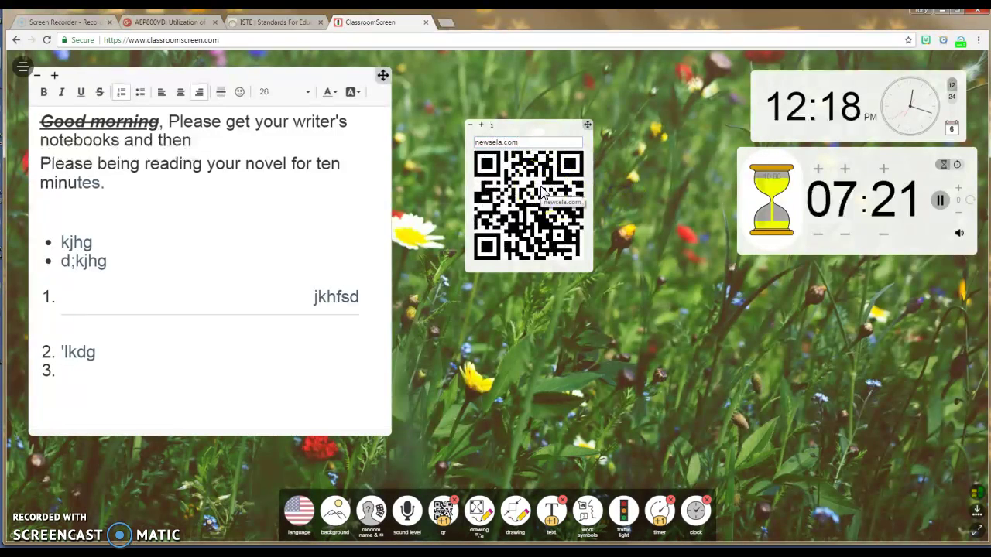
- Set the QR code's address to wordswithfriendsedu.com and move the code onto the text box beside the lists
left_click(539, 151)
left_click_drag(538, 144, 455, 140)
type("words")
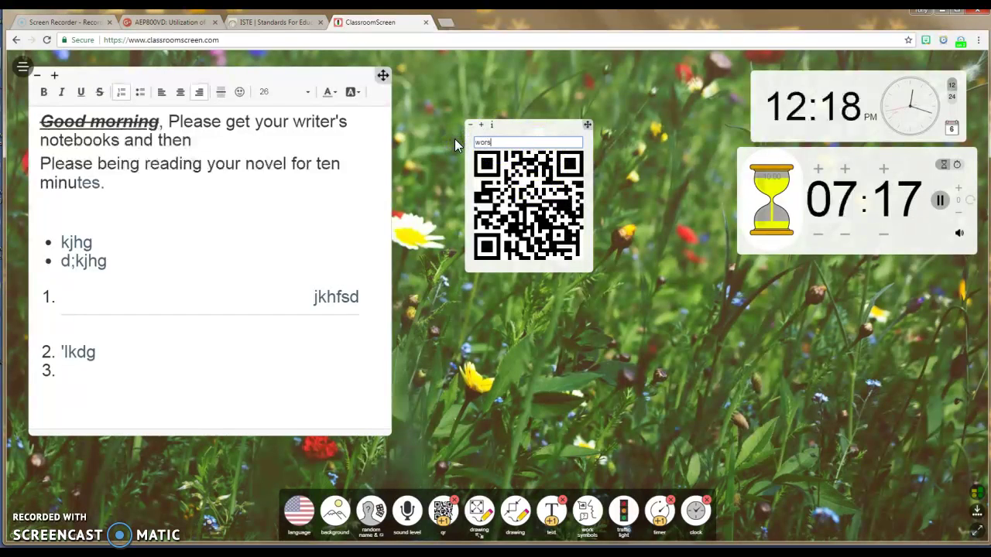
type("withfriendsedu.com")
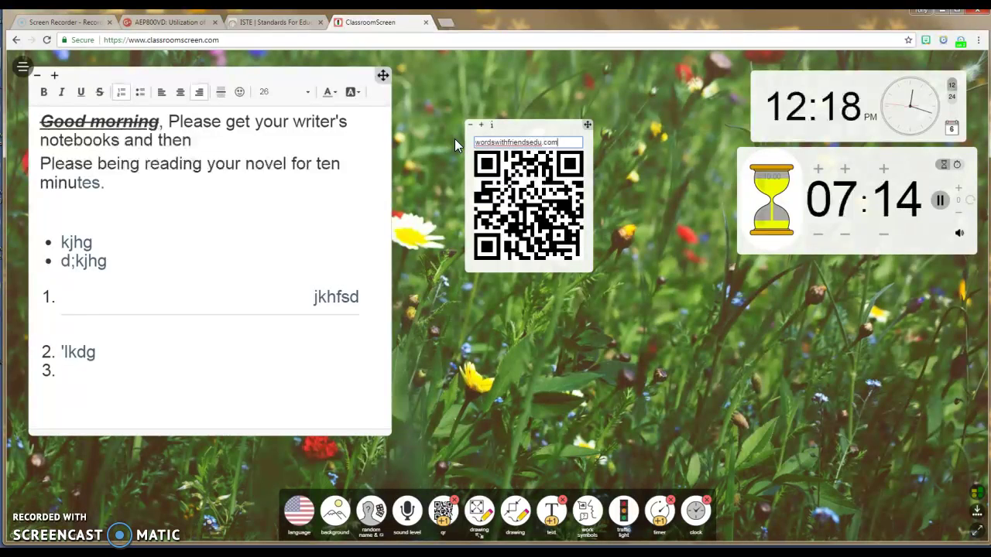
left_click(609, 244)
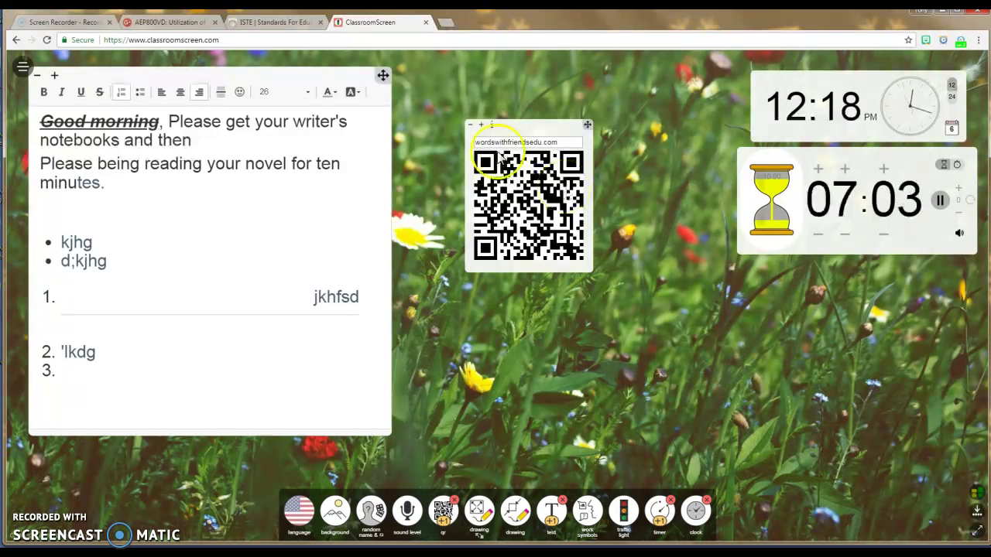
left_click_drag(510, 147, 237, 235)
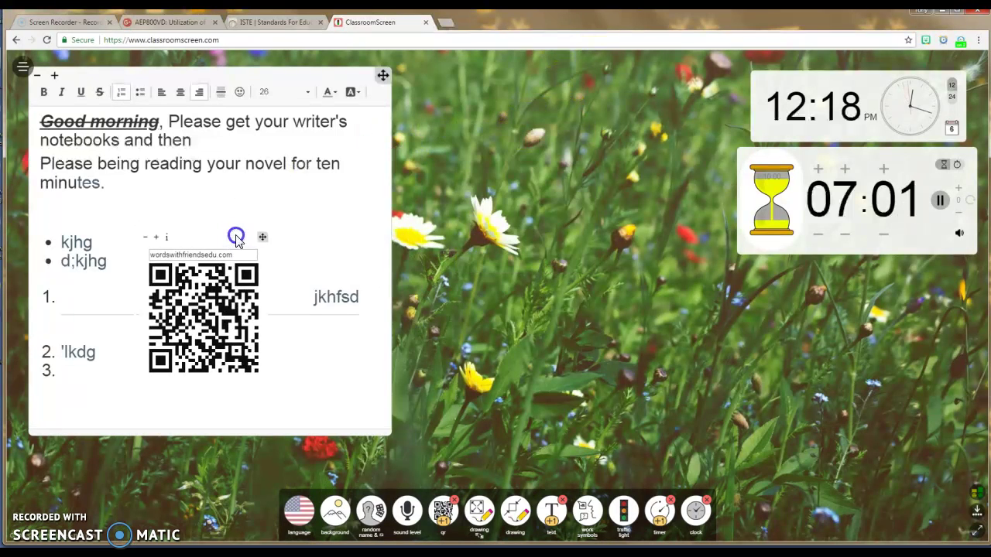
- Add the work symbols widget, switch it through silence, whisper and ask neighbor, and leave it on work together
left_click(590, 511)
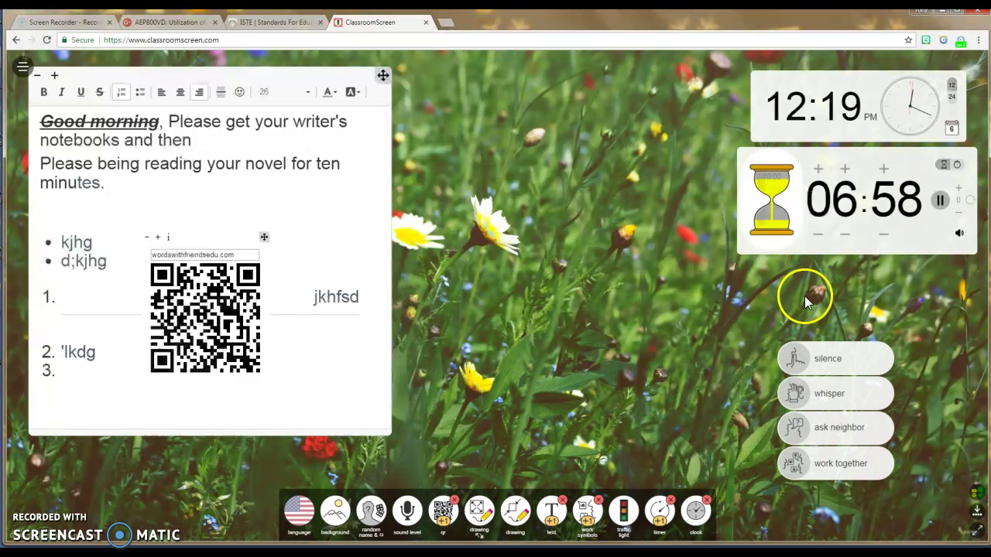
left_click(801, 362)
left_click(797, 389)
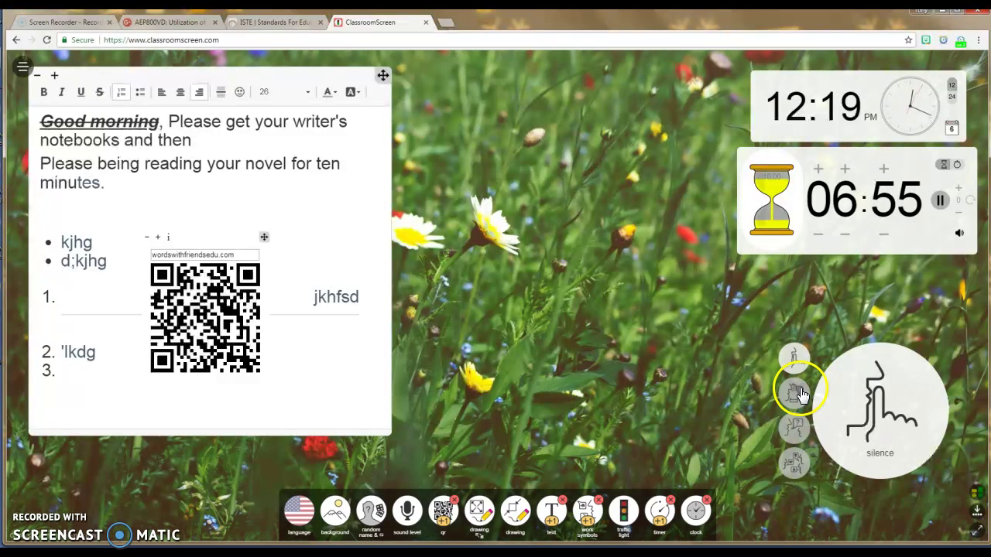
left_click(797, 426)
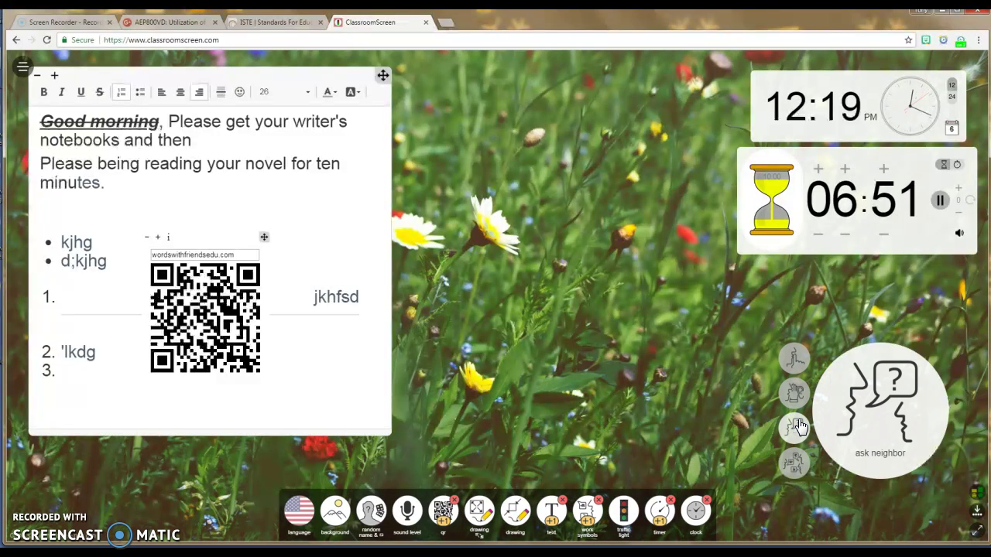
left_click(797, 468)
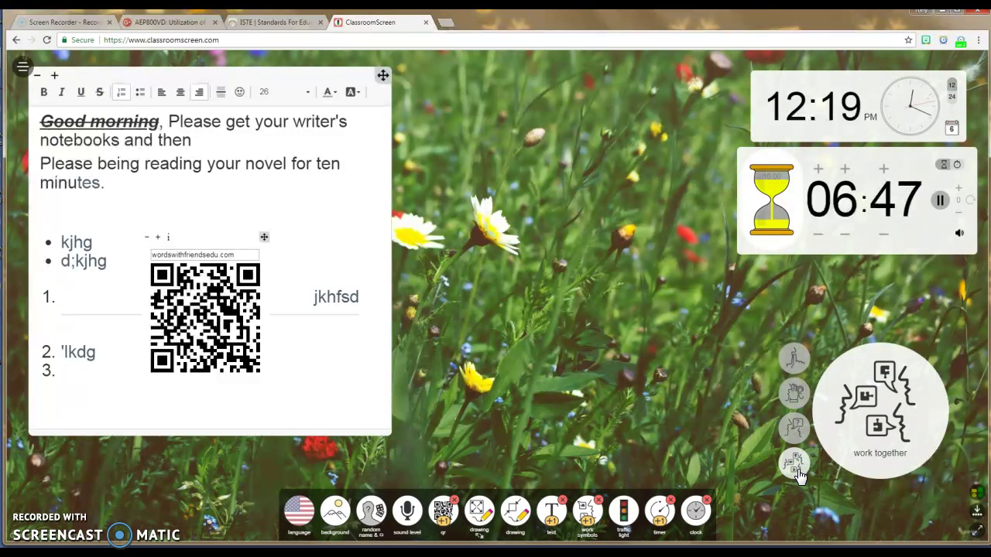
left_click(797, 469)
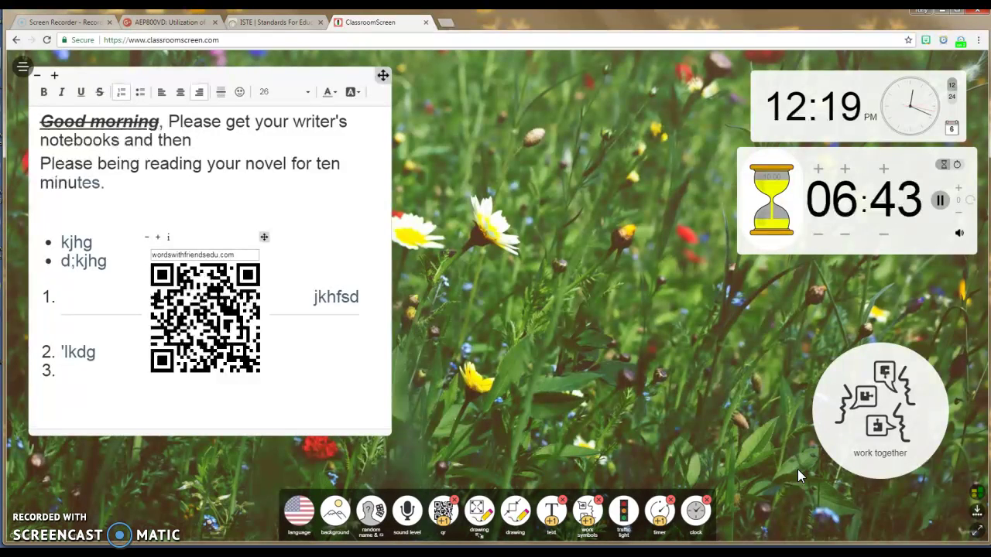
- Add the traffic light between the text box and the timer and switch it from red through orange to green
left_click(624, 518)
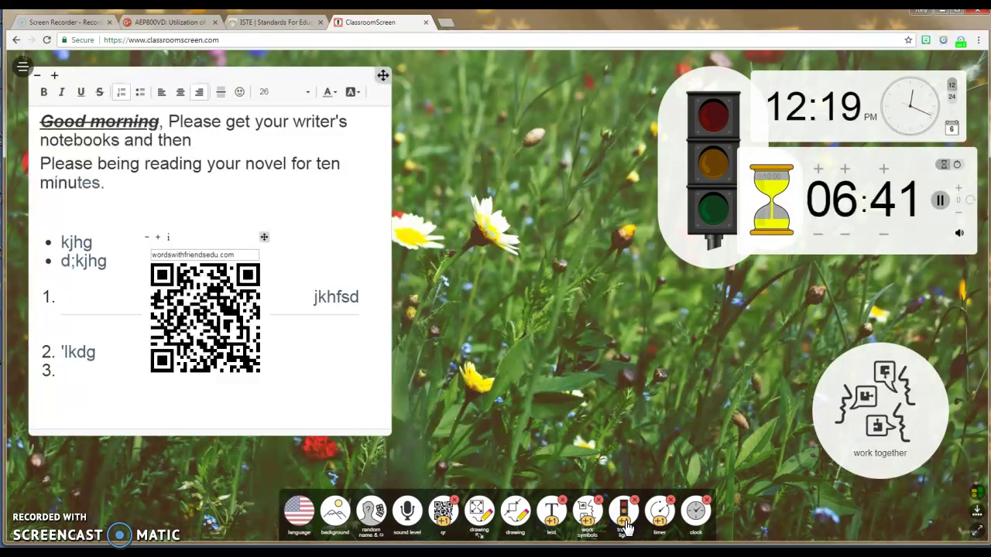
left_click_drag(700, 151, 545, 197)
left_click(557, 174)
left_click(558, 211)
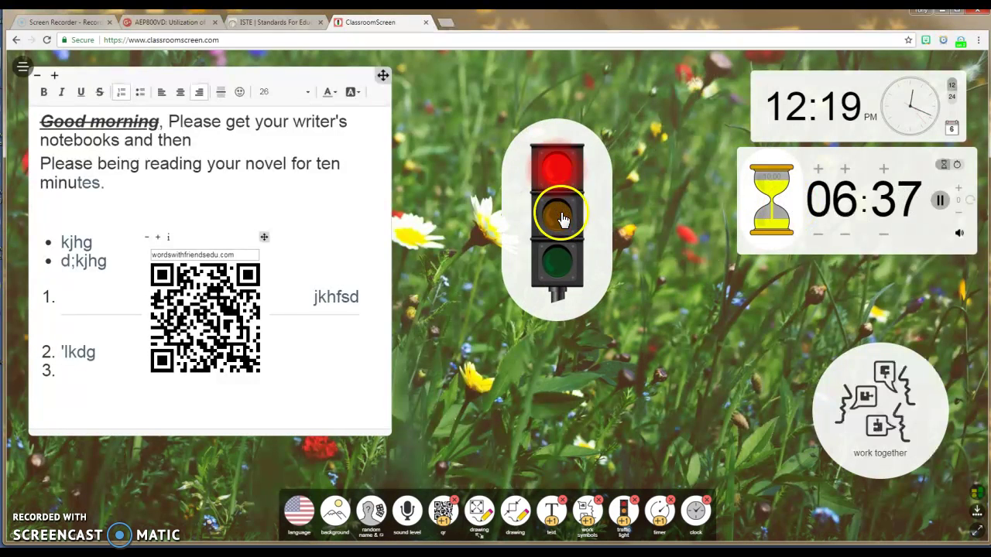
left_click(554, 272)
left_click(556, 264)
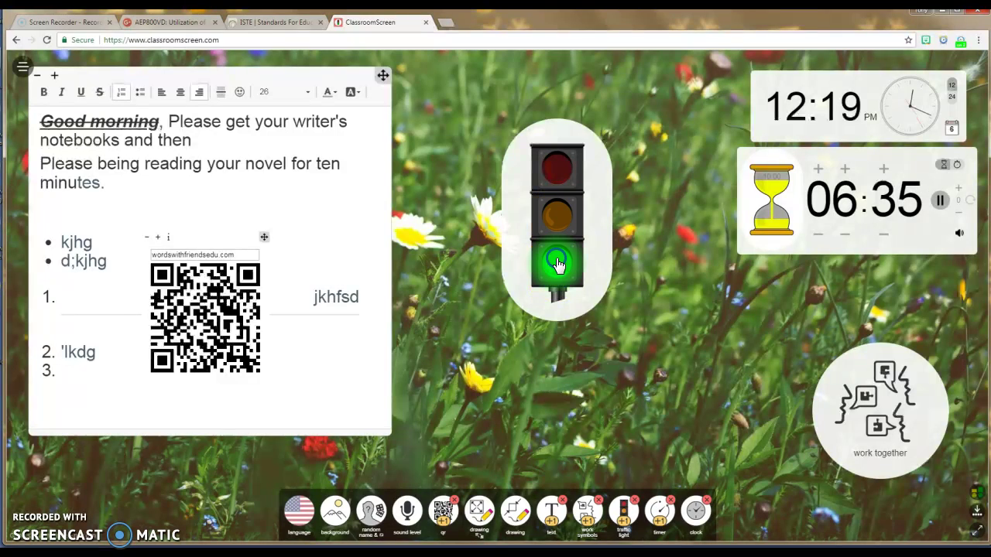
- Cycle the traffic light through red, orange and green several times, ending on green
left_click(581, 67)
left_click(557, 164)
left_click(557, 215)
left_click(554, 265)
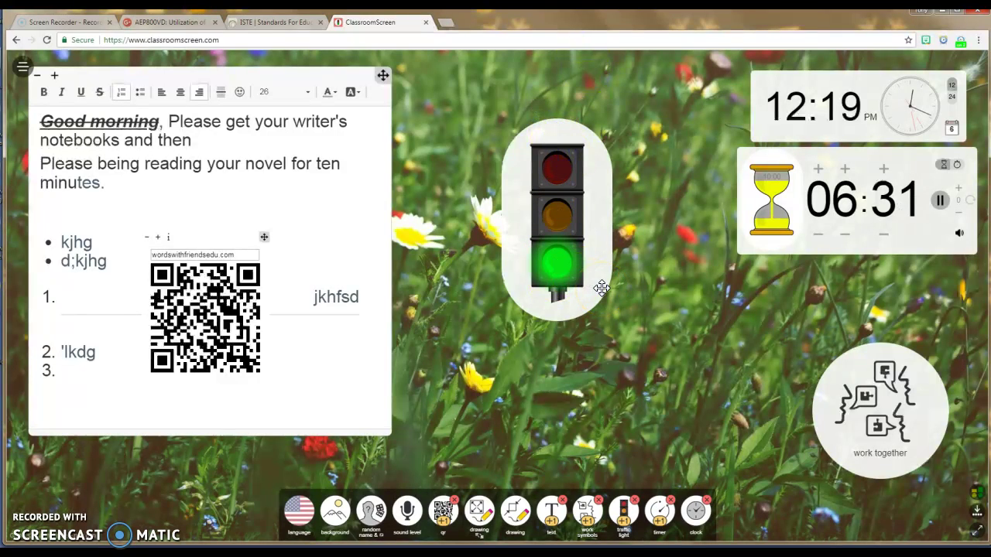
left_click(556, 169)
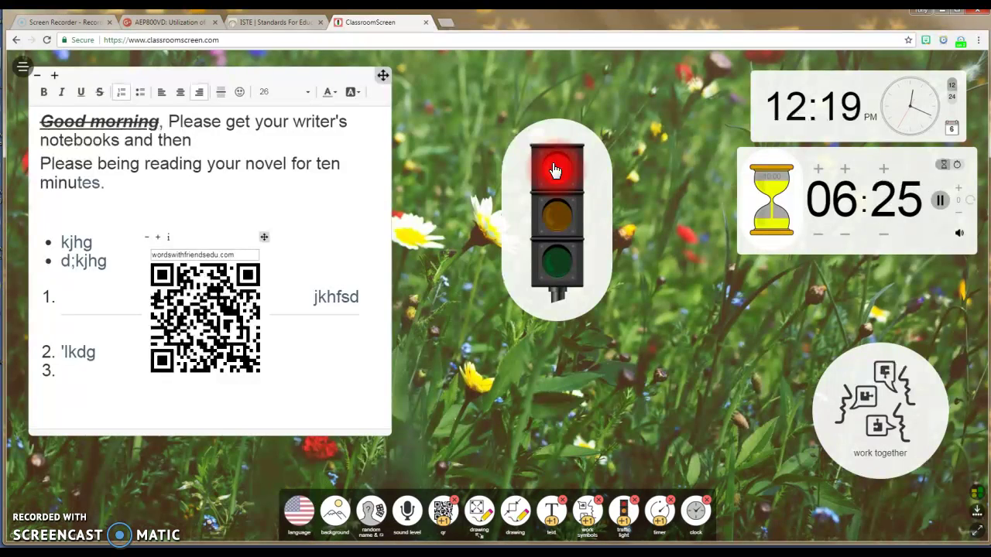
left_click(557, 213)
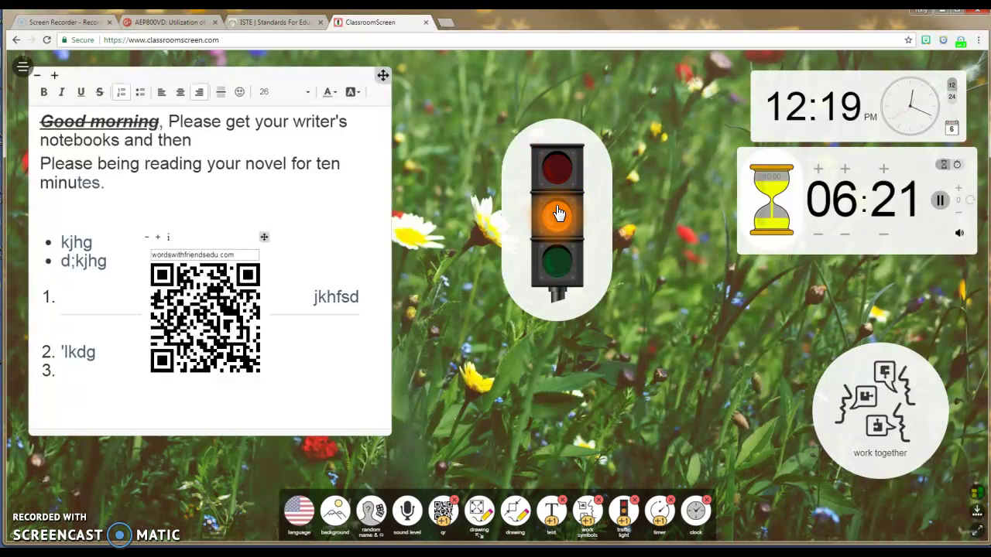
left_click(559, 270)
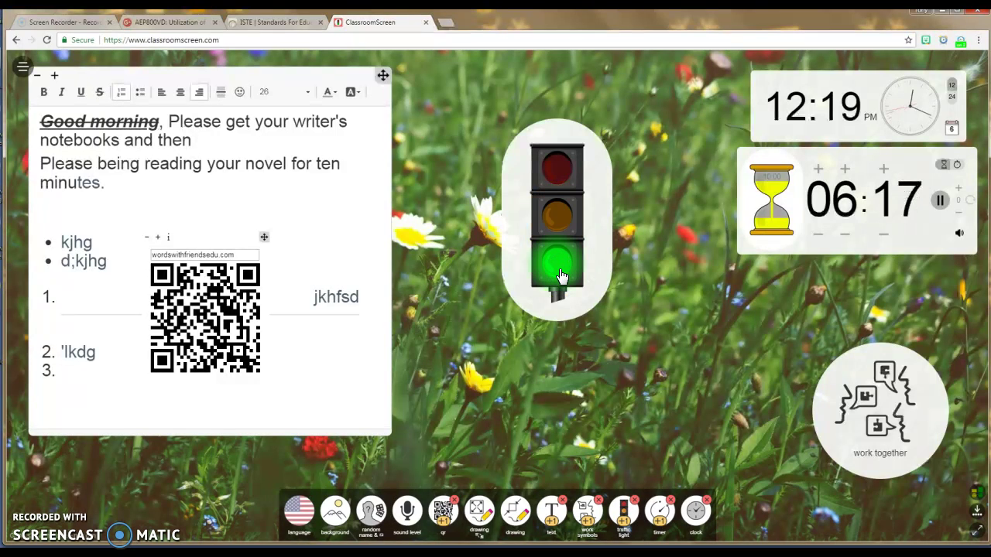
left_click(559, 167)
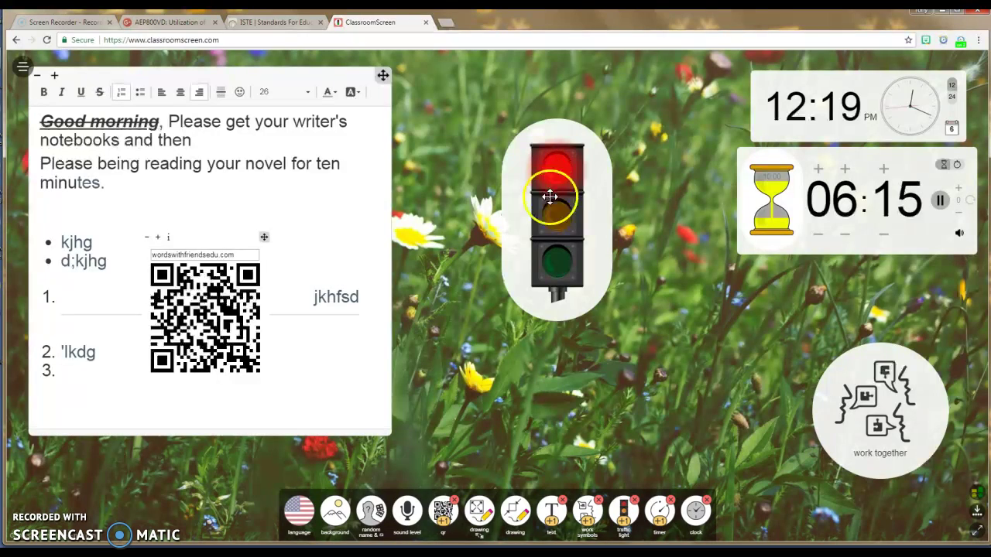
left_click(557, 218)
left_click(556, 270)
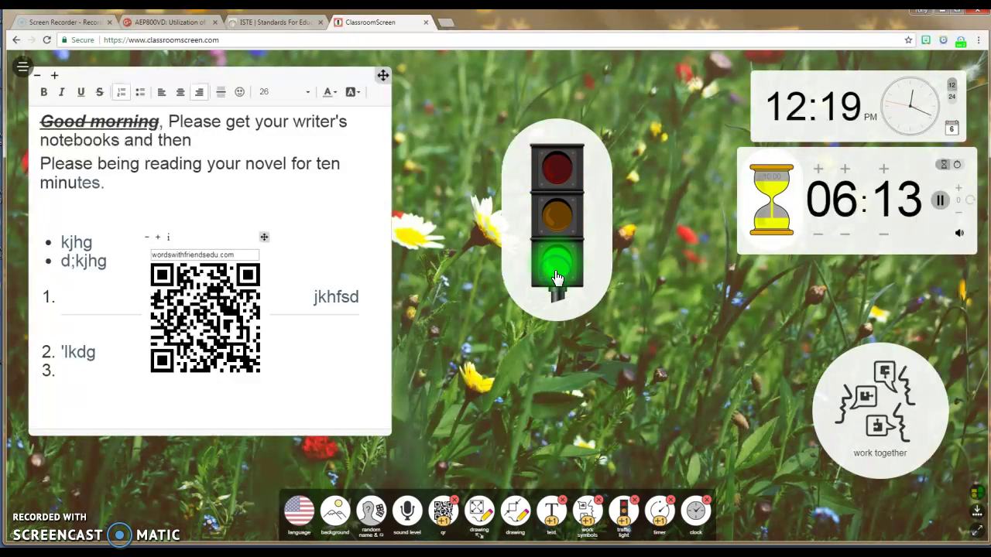
- Clear the screen by removing the traffic light, work symbols, text box, QR code, clock and timer
left_click(629, 510)
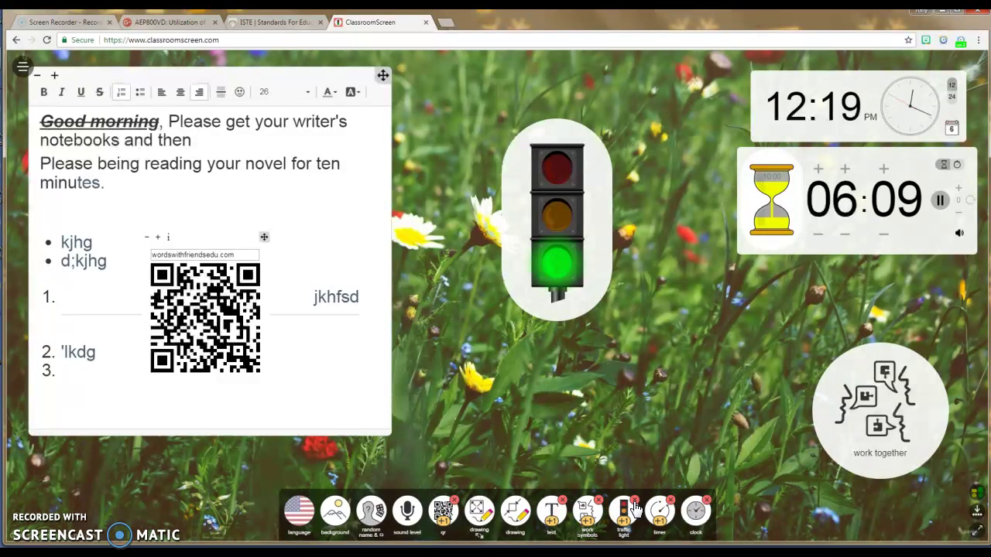
left_click(631, 511)
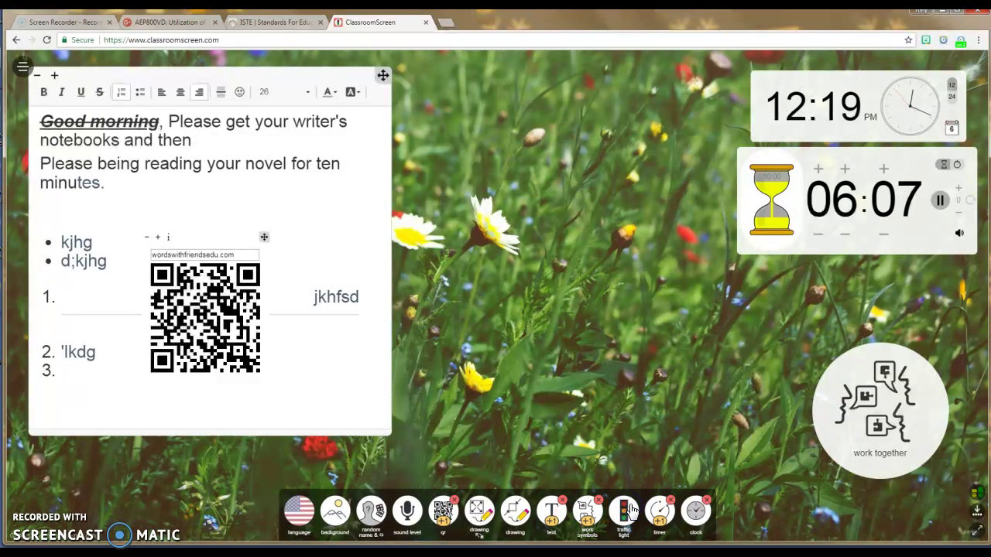
left_click(597, 513)
left_click(546, 520)
left_click(444, 513)
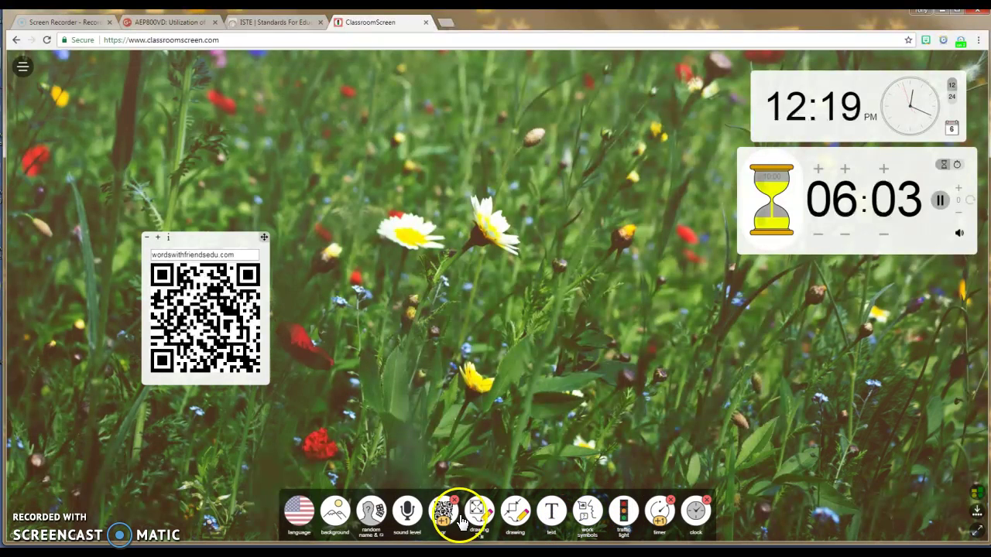
left_click(695, 511)
left_click(672, 513)
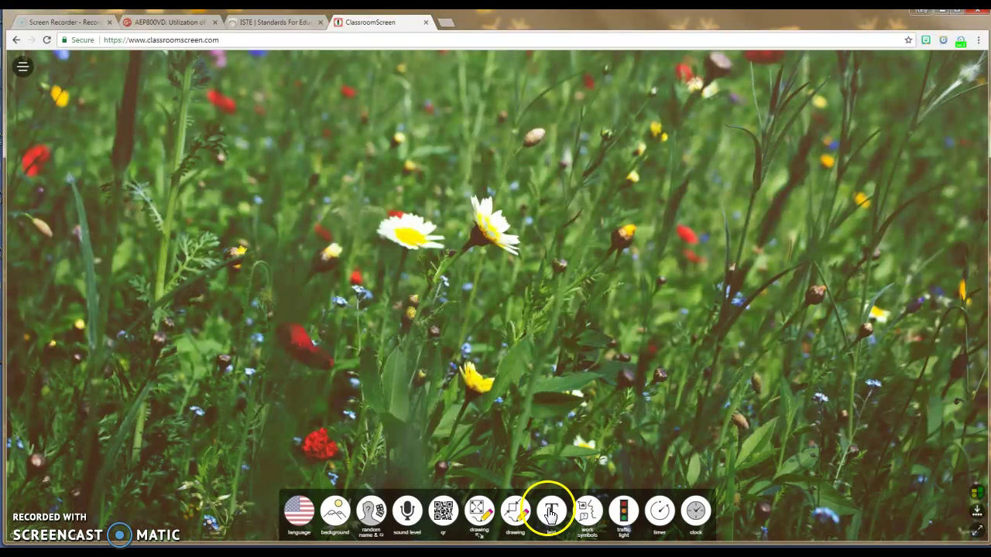
- Bring the text box with its instructions, the timer and the clock back onto the screen
left_click(550, 509)
left_click(662, 520)
left_click(696, 512)
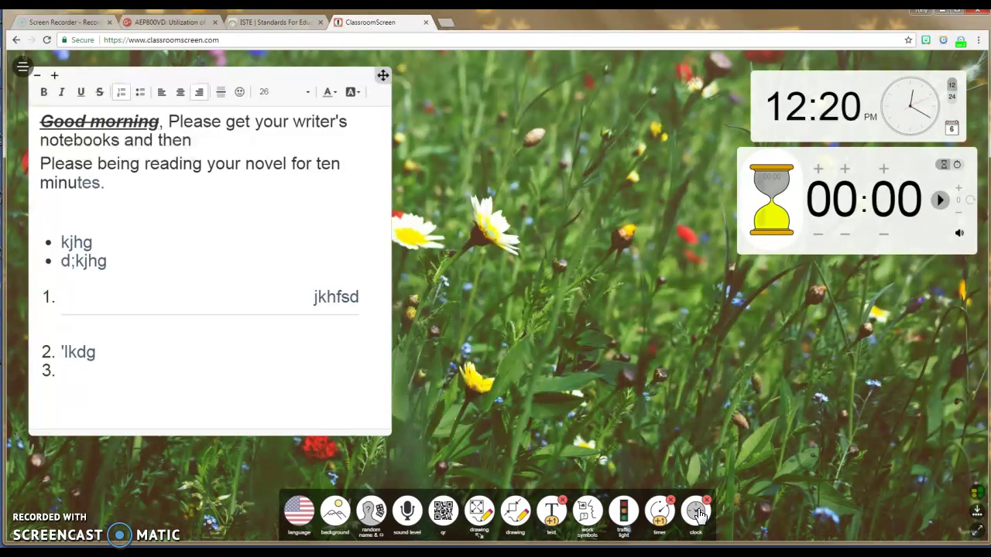
left_click(697, 512)
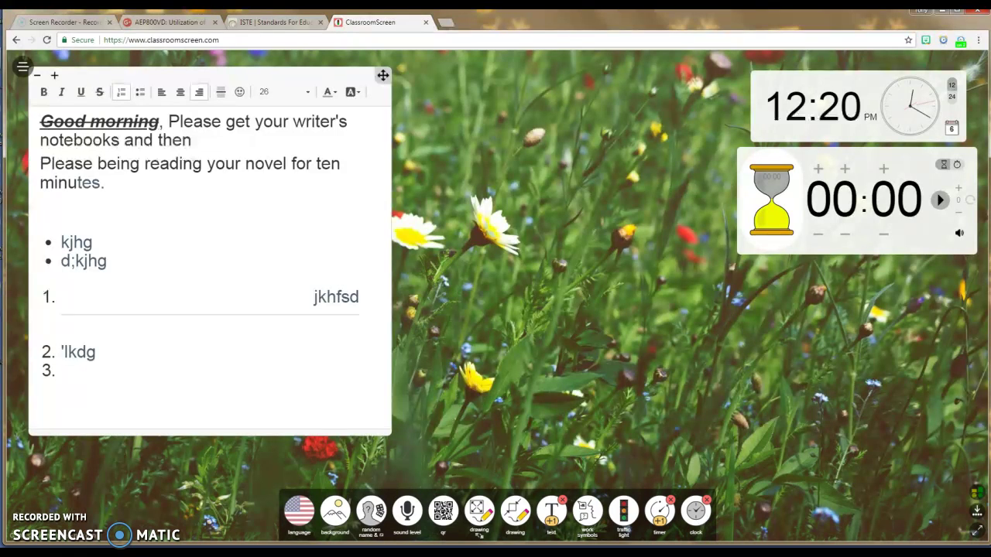